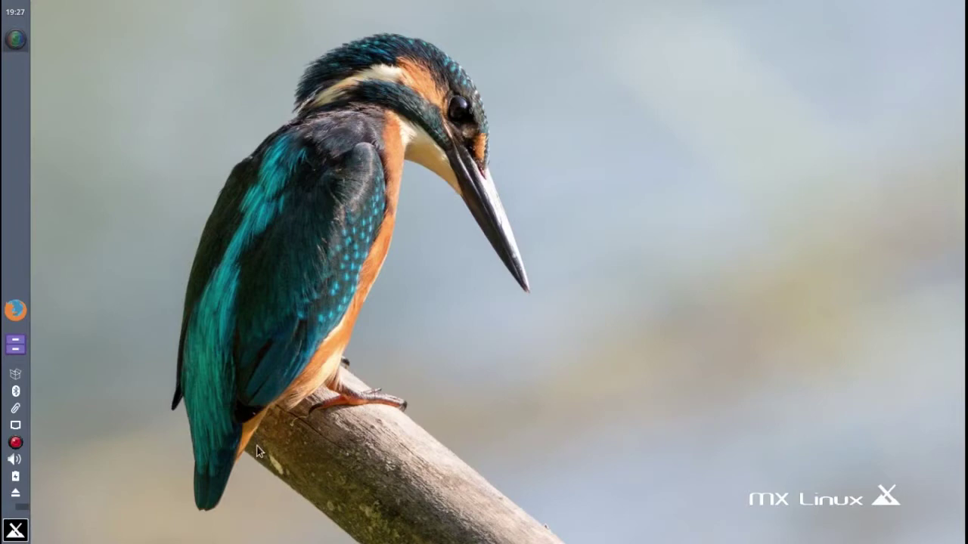
Launch Xfce Terminal from the Whisker Menu, view the neofetch system summary, then close it
{"action": "left_click", "coordinate": [16, 529]}
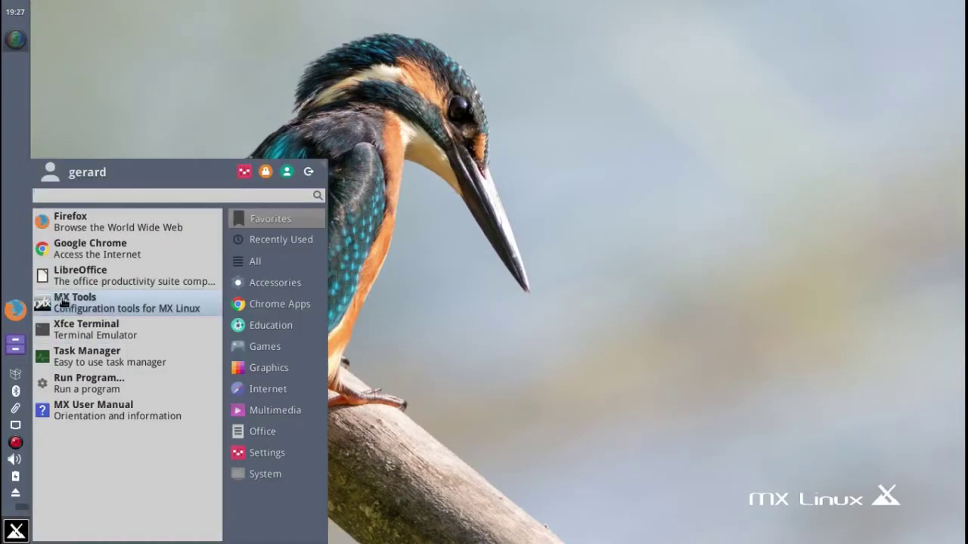
{"action": "left_click", "coordinate": [76, 330]}
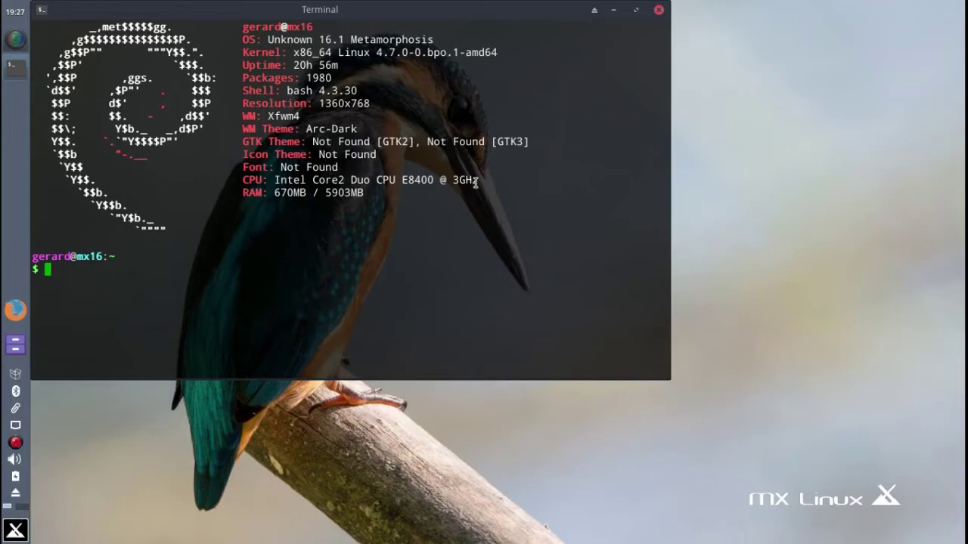
{"action": "left_click", "coordinate": [659, 11]}
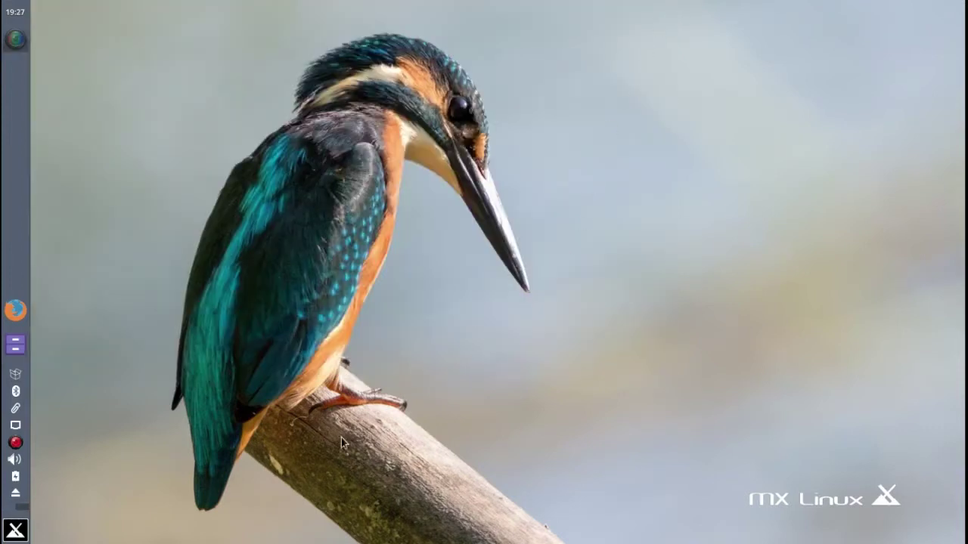
Launch MX Tools from the Whisker Menu and scroll down to its Utilities section
{"action": "left_click", "coordinate": [23, 529]}
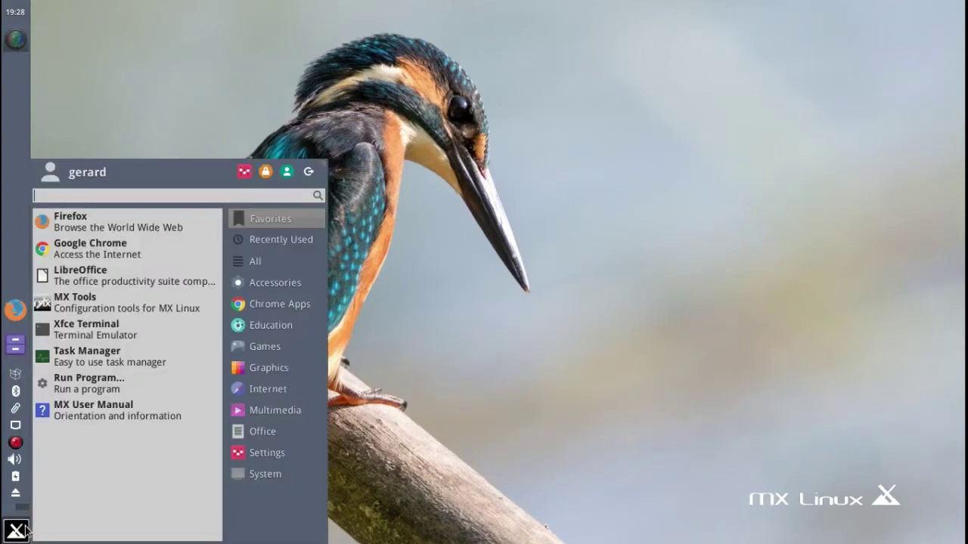
{"action": "left_click", "coordinate": [80, 301]}
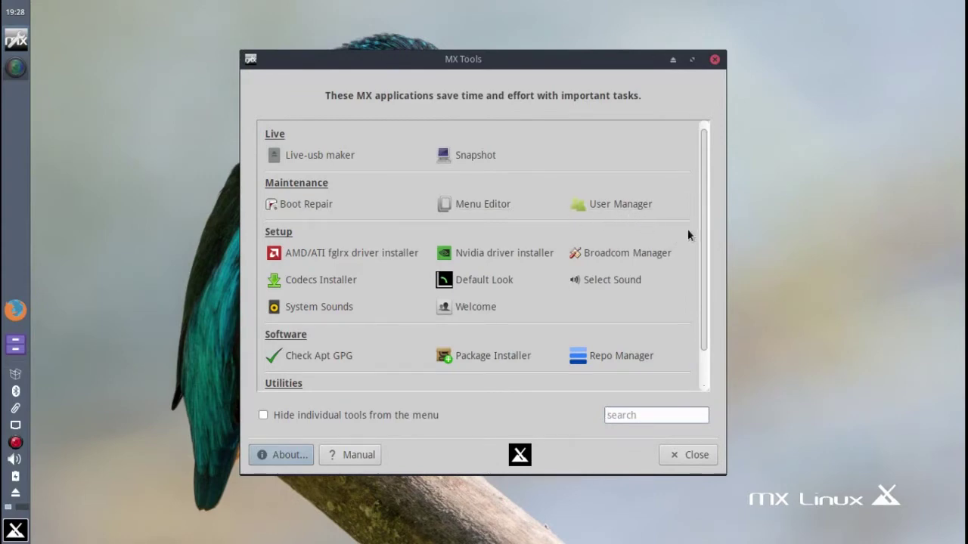
{"action": "left_click_drag", "start_coordinate": [700, 224], "coordinate": [704, 268]}
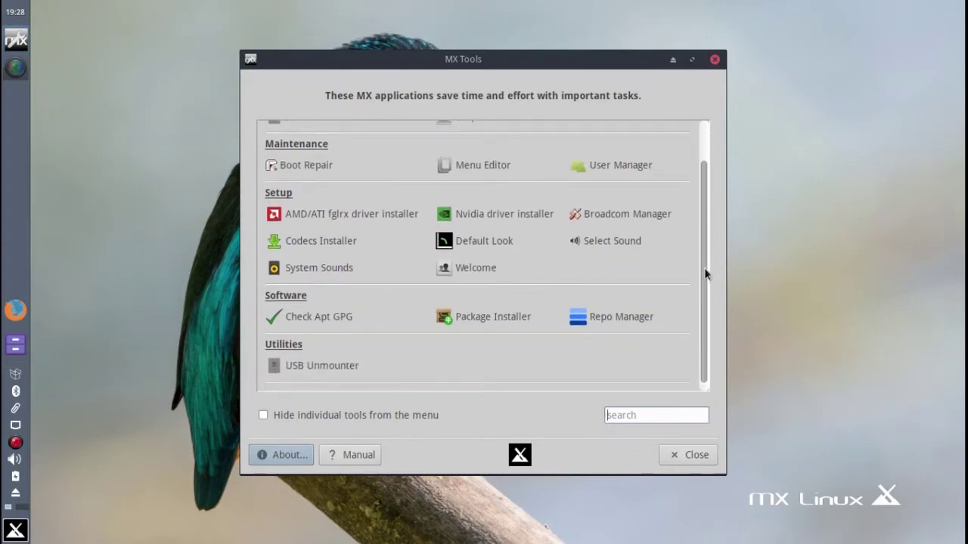
Apply the MX 16 Default dark theme in MX Default Look, then close the tool
{"action": "left_click", "coordinate": [474, 241]}
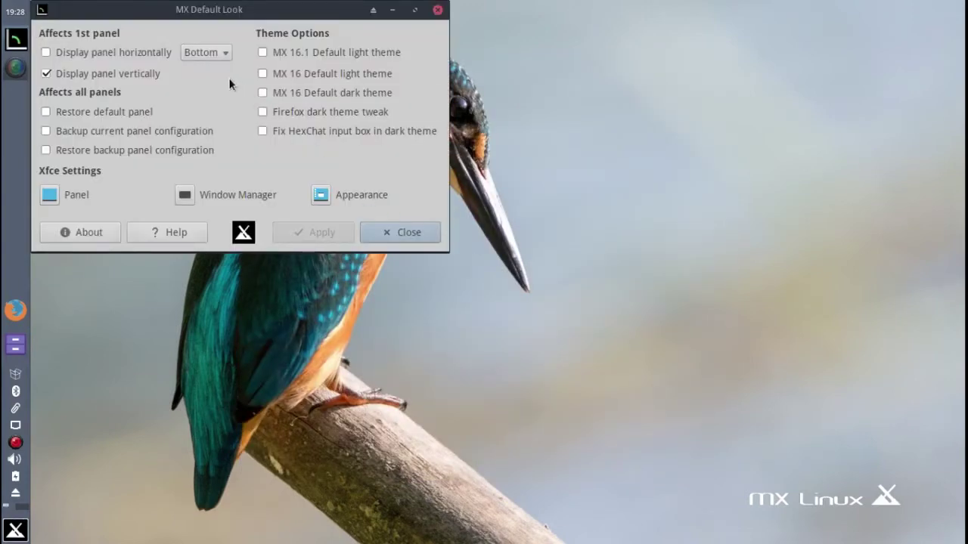
{"action": "left_click", "coordinate": [276, 93]}
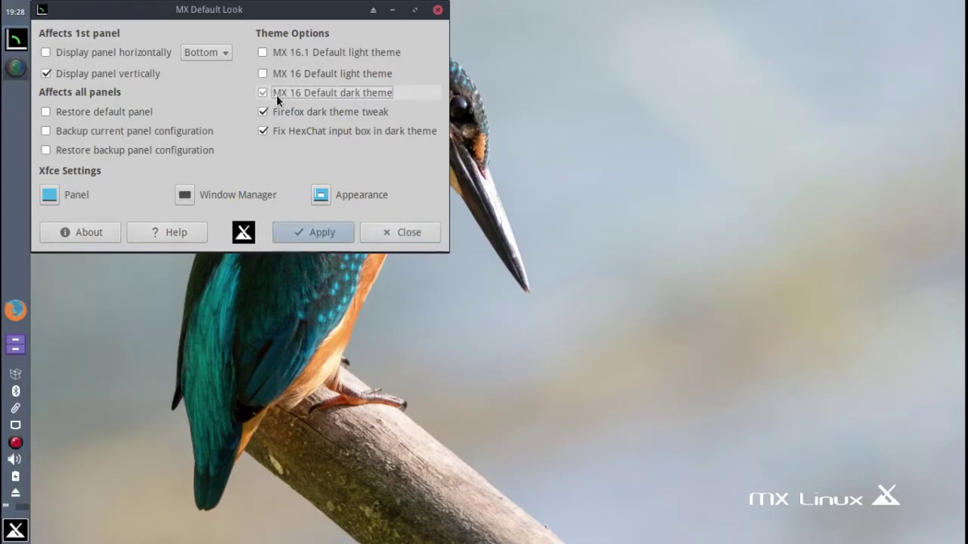
{"action": "left_click", "coordinate": [333, 236]}
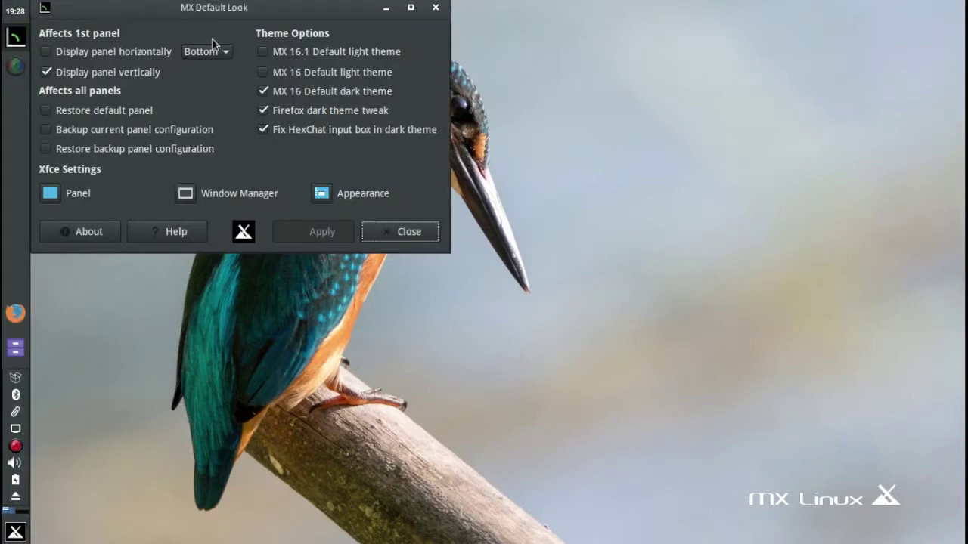
{"action": "left_click_drag", "start_coordinate": [237, 15], "coordinate": [385, 79]}
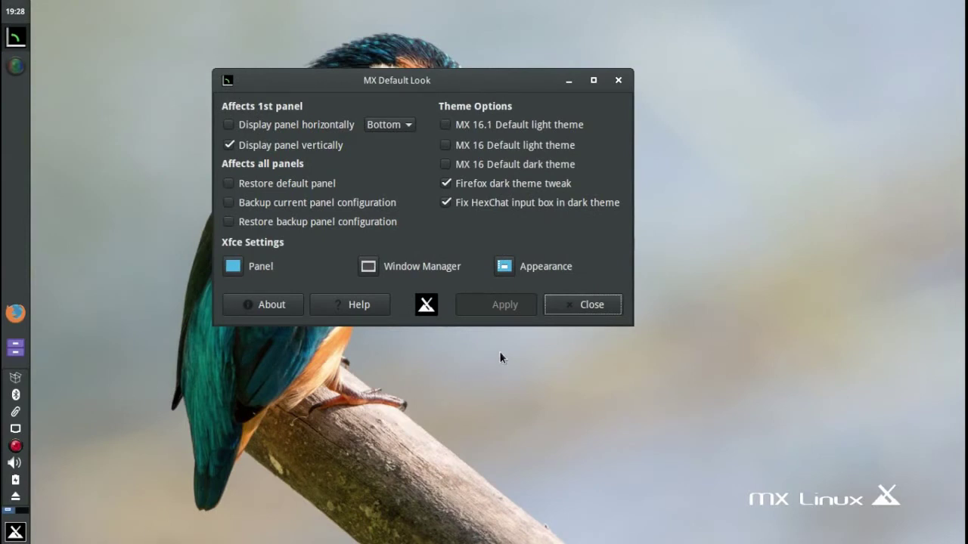
{"action": "left_click", "coordinate": [573, 306]}
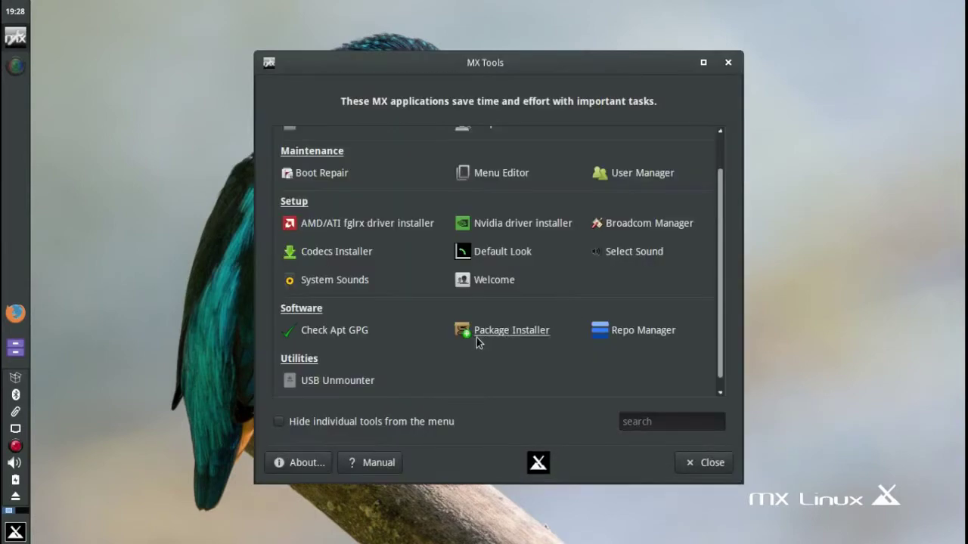
{"action": "left_click", "coordinate": [719, 390]}
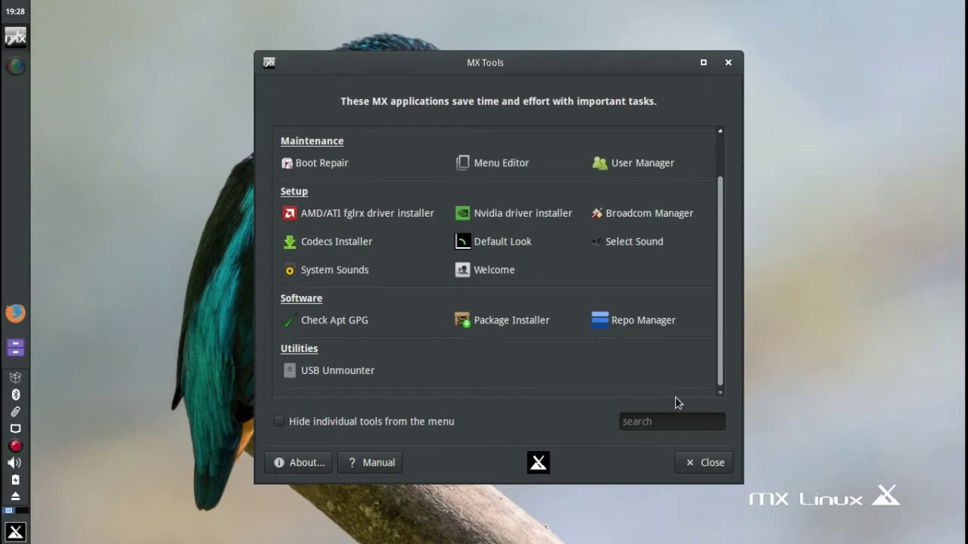
{"action": "left_click", "coordinate": [501, 321]}
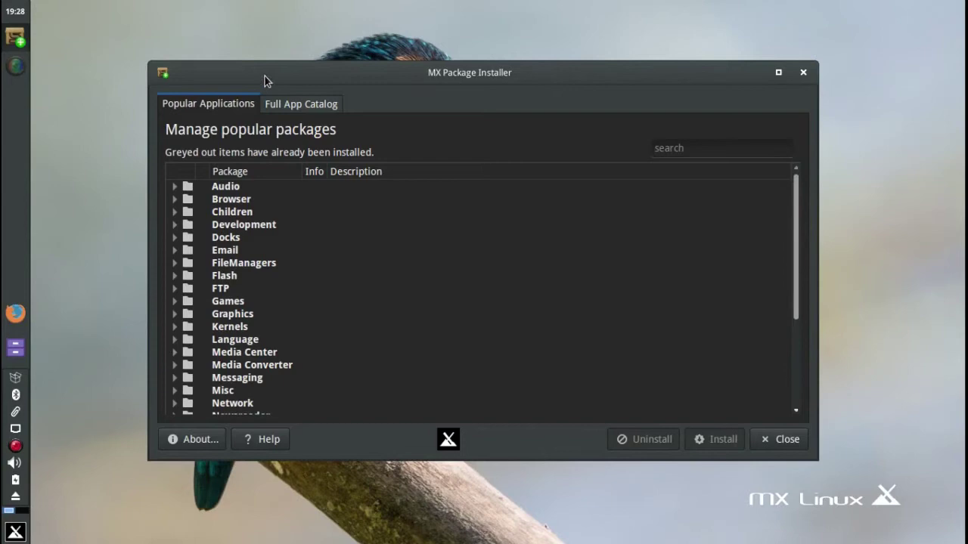
{"action": "left_click_drag", "start_coordinate": [264, 75], "coordinate": [265, 49]}
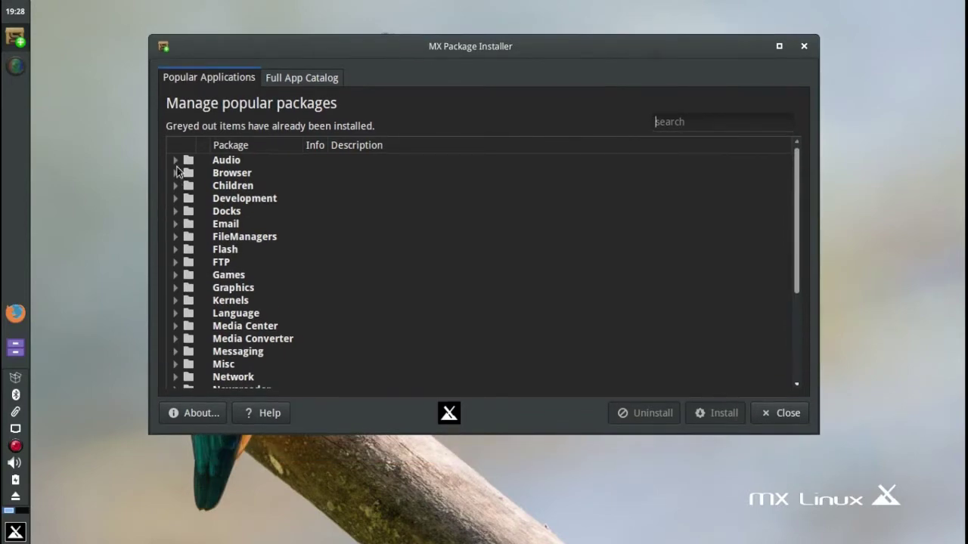
{"action": "left_click", "coordinate": [176, 161]}
{"action": "left_click", "coordinate": [175, 162]}
{"action": "left_click", "coordinate": [175, 174]}
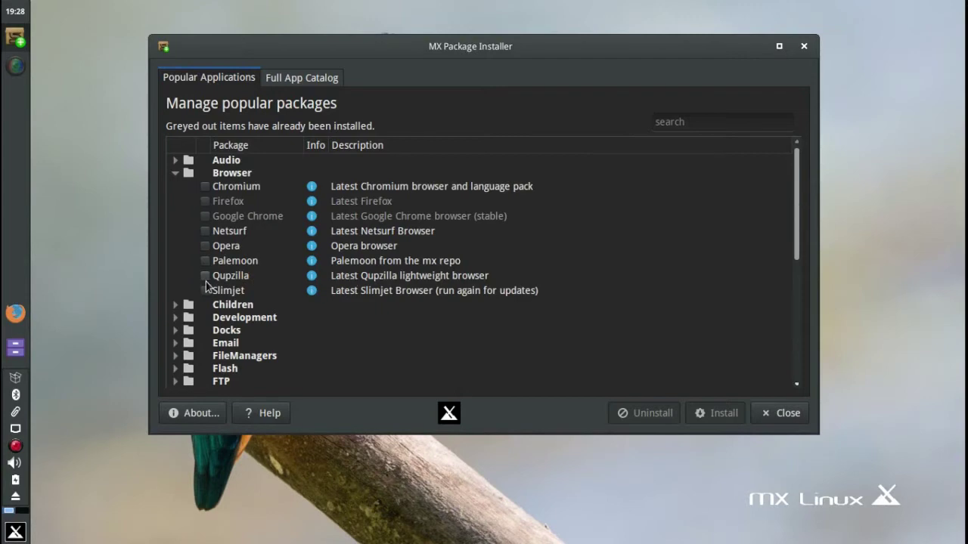
{"action": "left_click", "coordinate": [174, 175]}
{"action": "scroll", "coordinate": [182, 227], "scroll_direction": "down", "scroll_amount": 4}
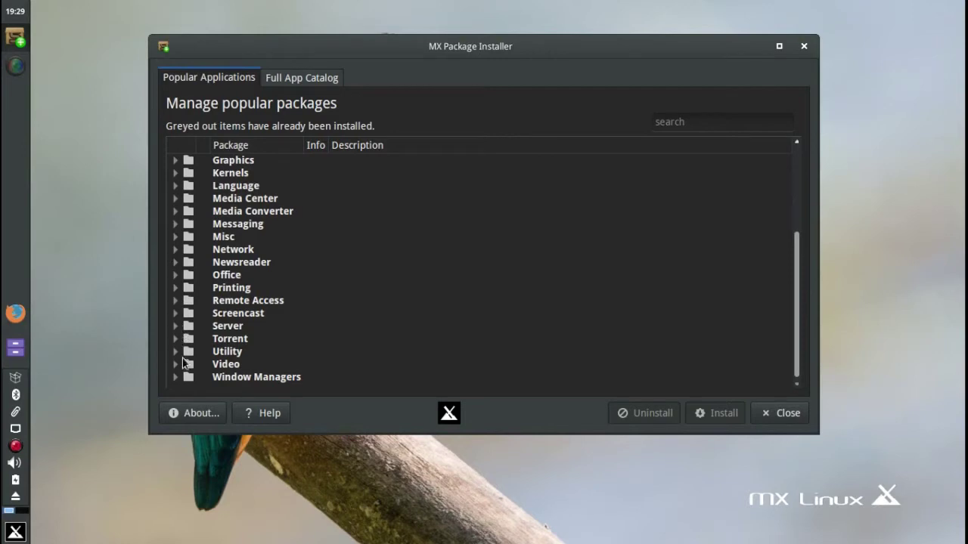
{"action": "left_click", "coordinate": [783, 417]}
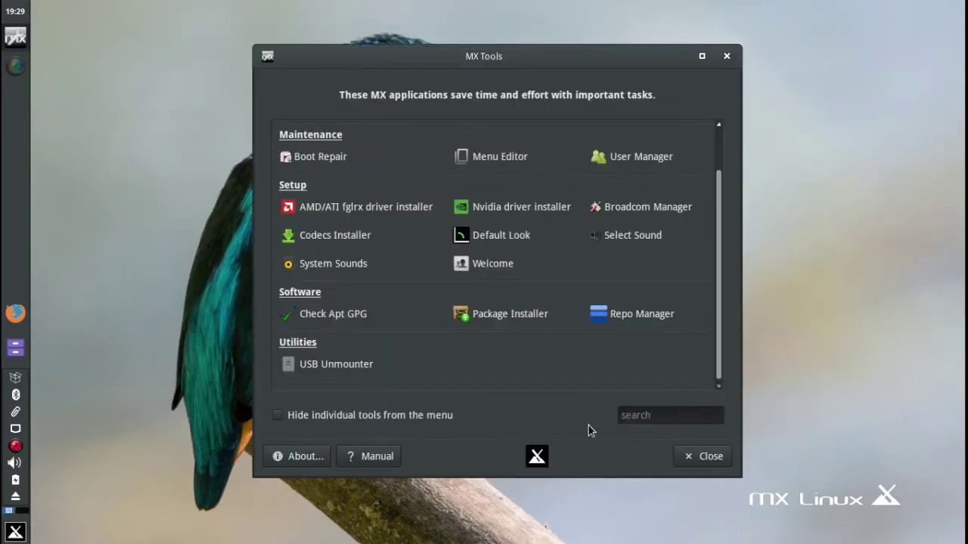
Close MX Tools and browse the Whisker Menu's System category to Synaptic Package Manager
{"action": "left_click", "coordinate": [714, 462]}
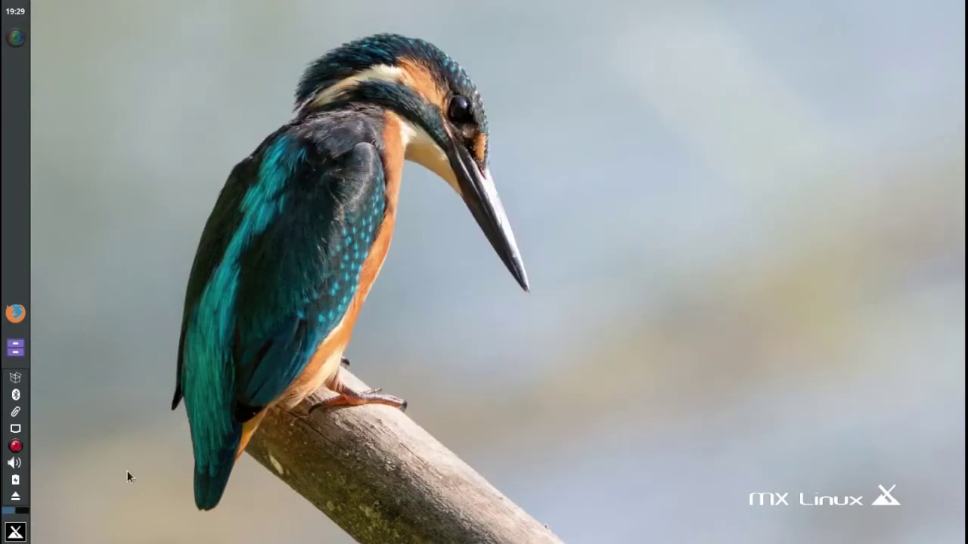
{"action": "left_click", "coordinate": [15, 532]}
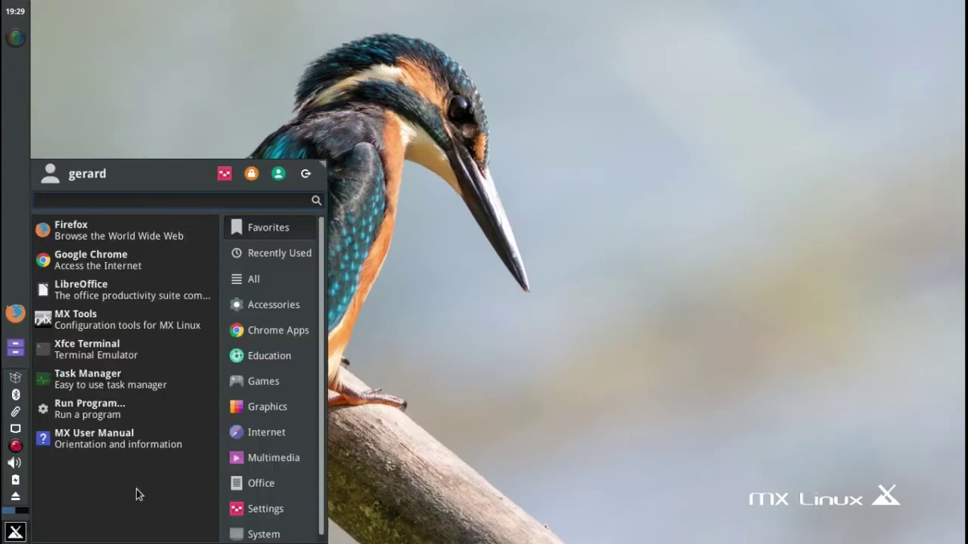
{"action": "left_click", "coordinate": [245, 529]}
{"action": "scroll", "coordinate": [193, 387], "scroll_direction": "down", "scroll_amount": 4}
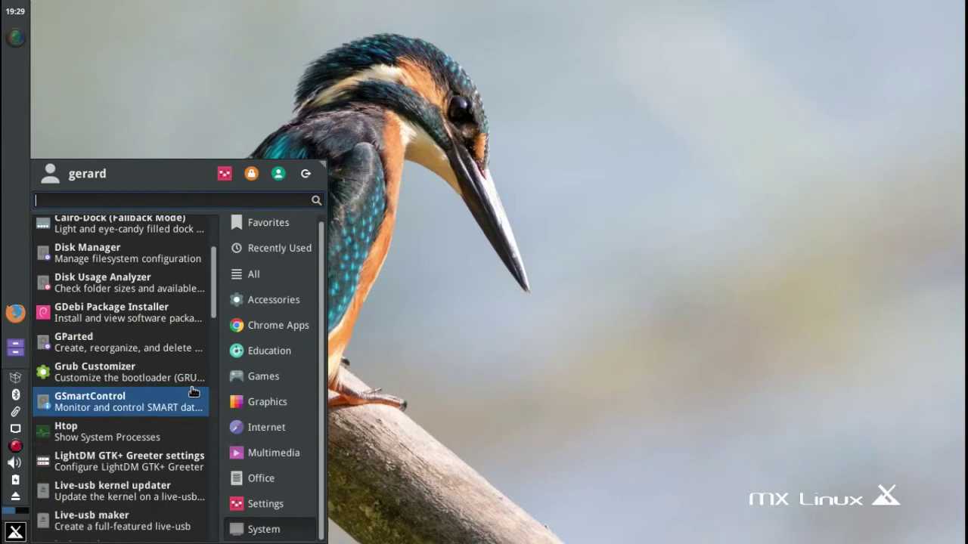
{"action": "scroll", "coordinate": [192, 392], "scroll_direction": "down", "scroll_amount": 5}
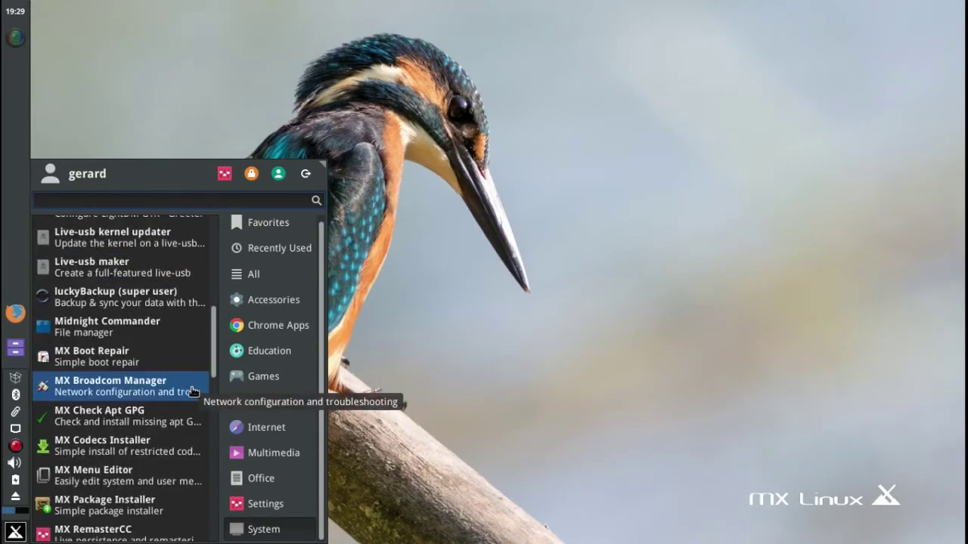
{"action": "scroll", "coordinate": [193, 391], "scroll_direction": "down", "scroll_amount": 8}
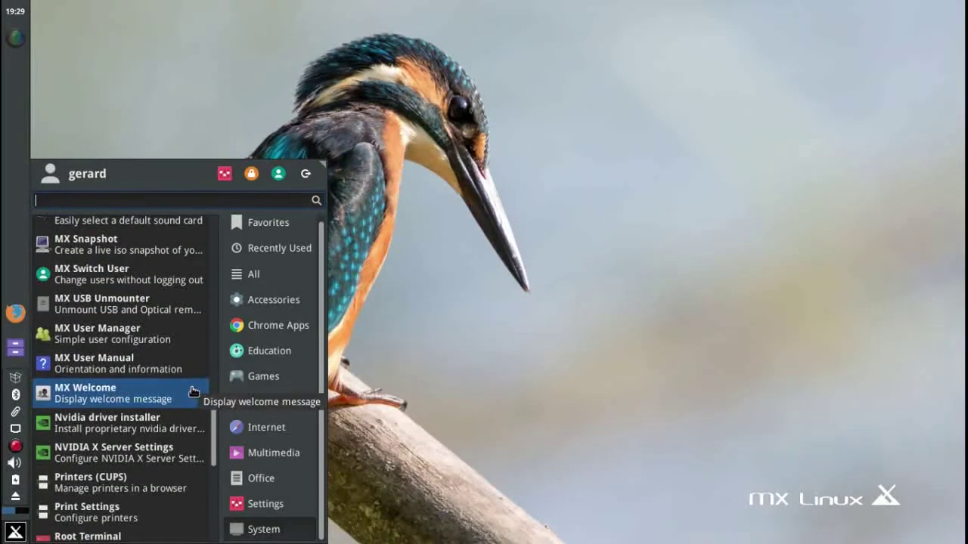
{"action": "scroll", "coordinate": [193, 391], "scroll_direction": "down", "scroll_amount": 4}
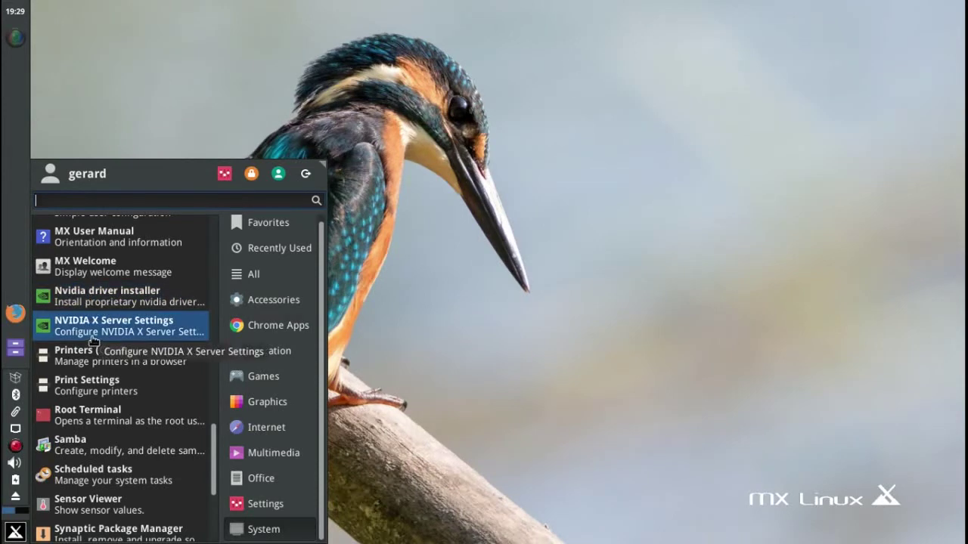
{"action": "scroll", "coordinate": [94, 342], "scroll_direction": "up", "scroll_amount": 3}
{"action": "scroll", "coordinate": [94, 342], "scroll_direction": "up", "scroll_amount": 13}
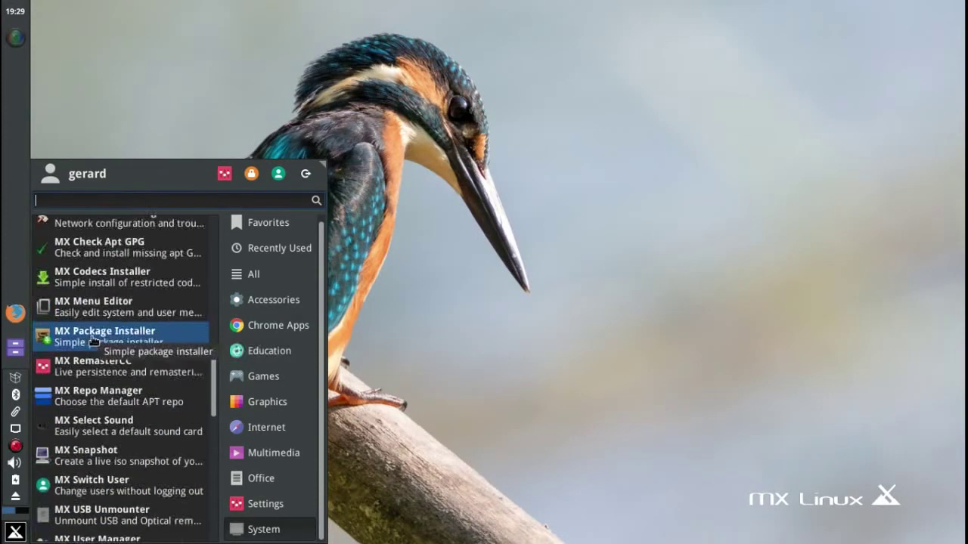
{"action": "scroll", "coordinate": [93, 342], "scroll_direction": "up", "scroll_amount": 10}
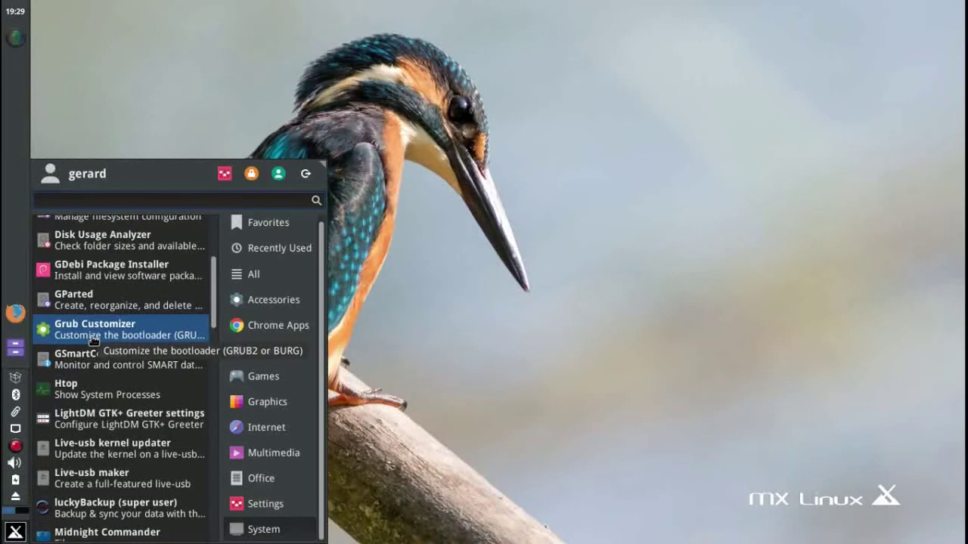
{"action": "scroll", "coordinate": [94, 342], "scroll_direction": "down", "scroll_amount": 20}
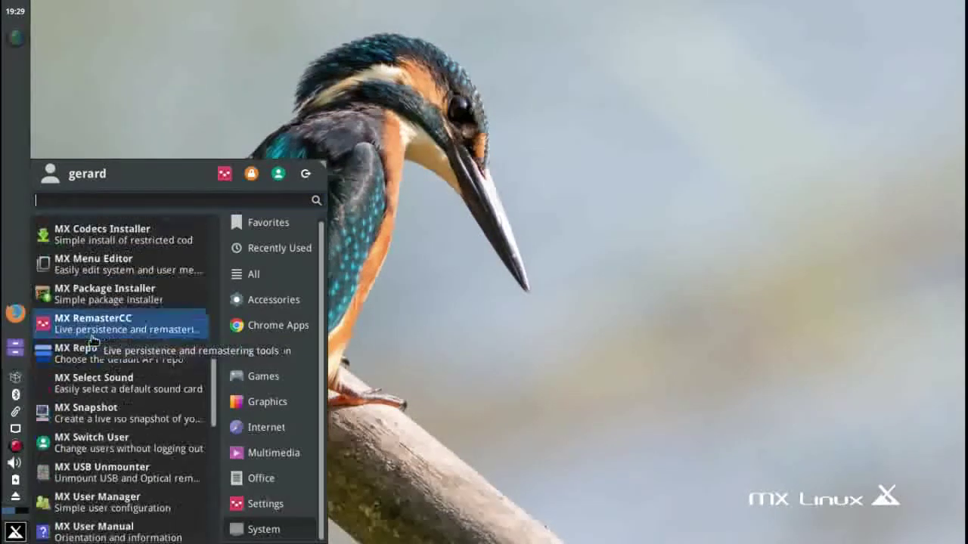
{"action": "scroll", "coordinate": [93, 342], "scroll_direction": "down", "scroll_amount": 8}
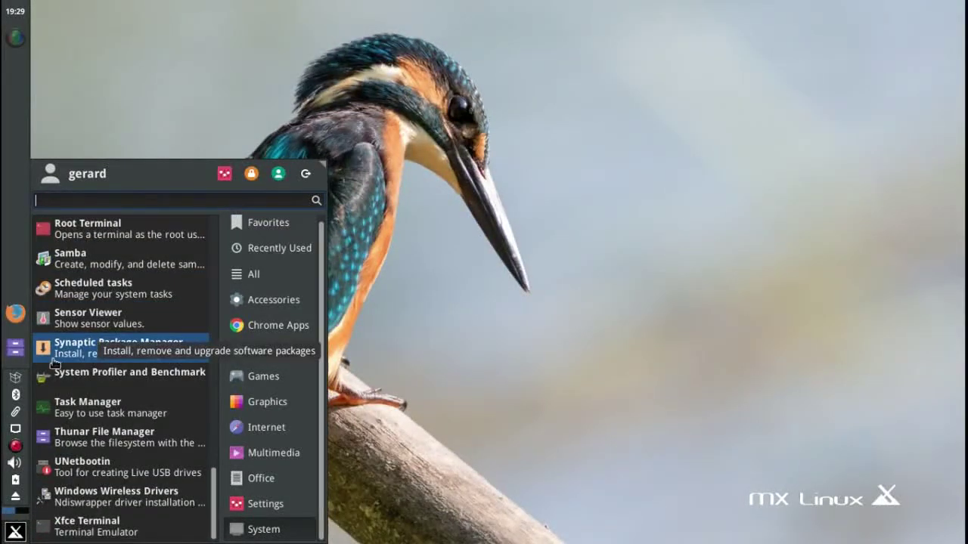
Start Synaptic with the root password, scroll its 44492-package list, then close it
{"action": "left_click", "coordinate": [102, 354]}
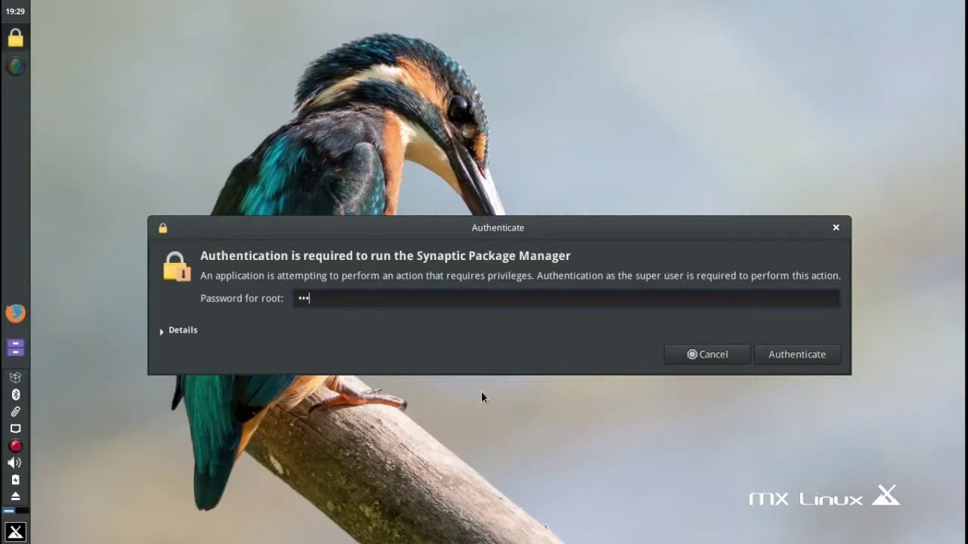
{"action": "key", "text": "Return"}
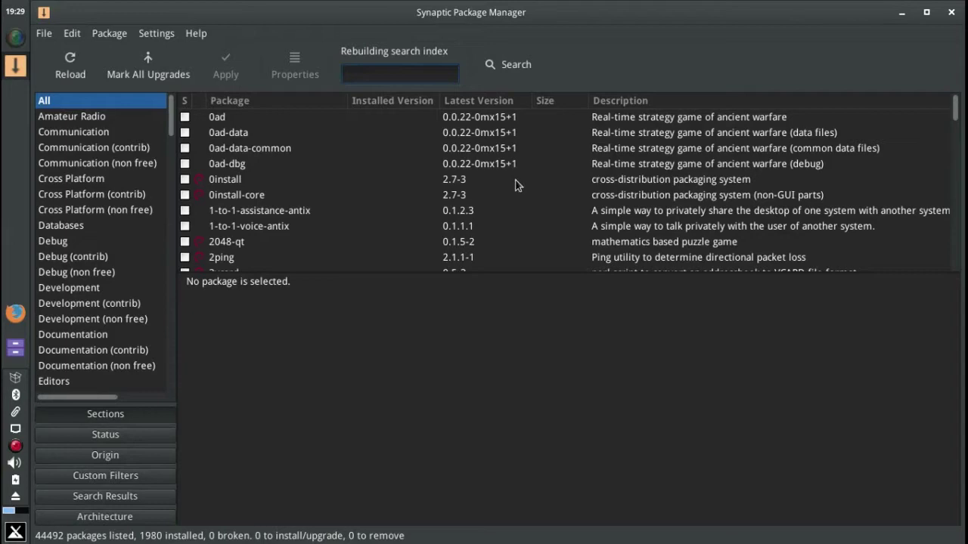
{"action": "scroll", "coordinate": [515, 185], "scroll_direction": "down", "scroll_amount": 6}
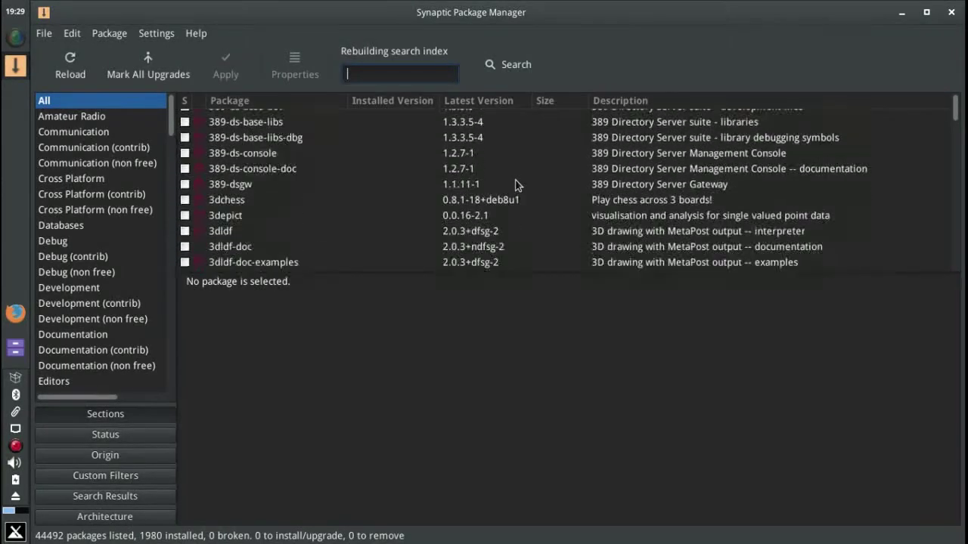
{"action": "scroll", "coordinate": [515, 186], "scroll_direction": "down", "scroll_amount": 4}
{"action": "scroll", "coordinate": [515, 185], "scroll_direction": "up", "scroll_amount": 4}
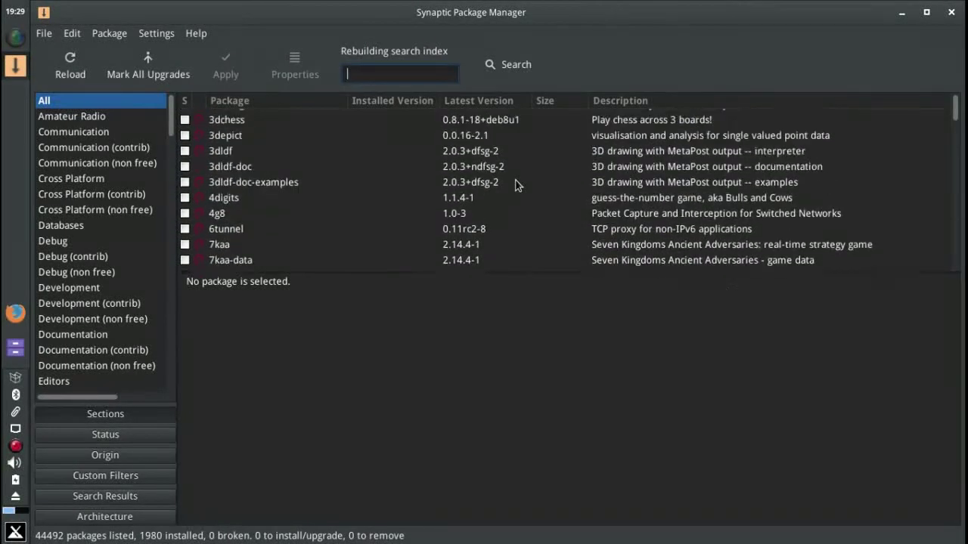
{"action": "scroll", "coordinate": [515, 185], "scroll_direction": "up", "scroll_amount": 6}
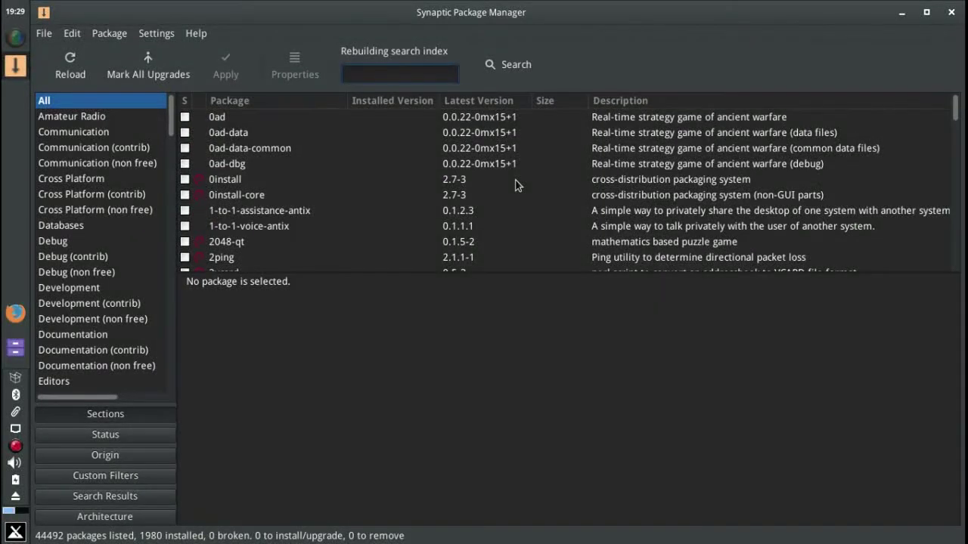
{"action": "left_click", "coordinate": [951, 13]}
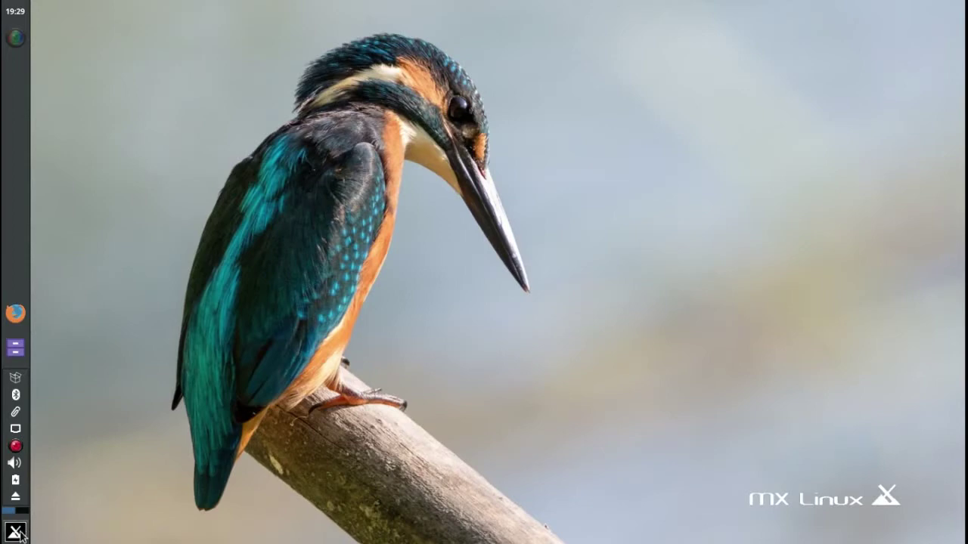
{"action": "left_click", "coordinate": [15, 348]}
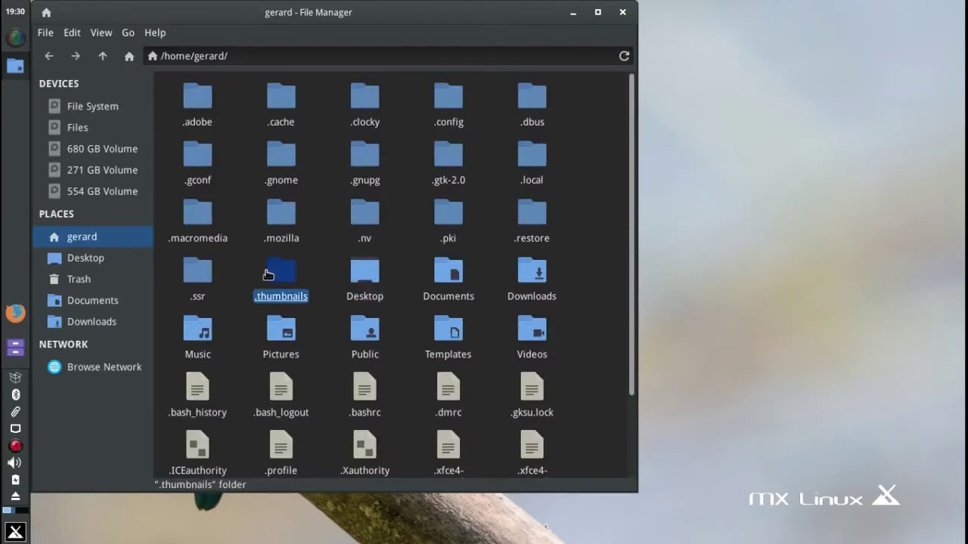
{"action": "scroll", "coordinate": [267, 275], "scroll_direction": "down", "scroll_amount": 1}
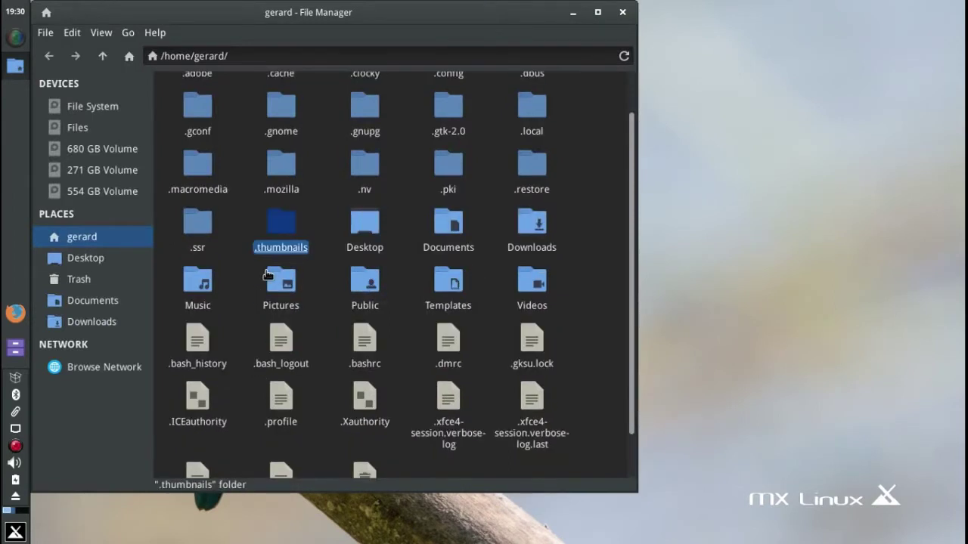
{"action": "left_click", "coordinate": [78, 128]}
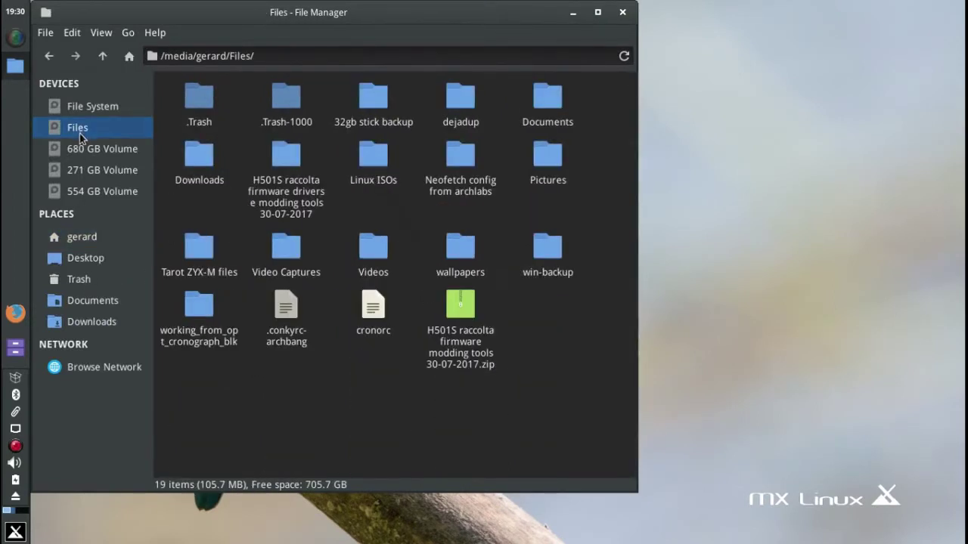
{"action": "left_click", "coordinate": [306, 284]}
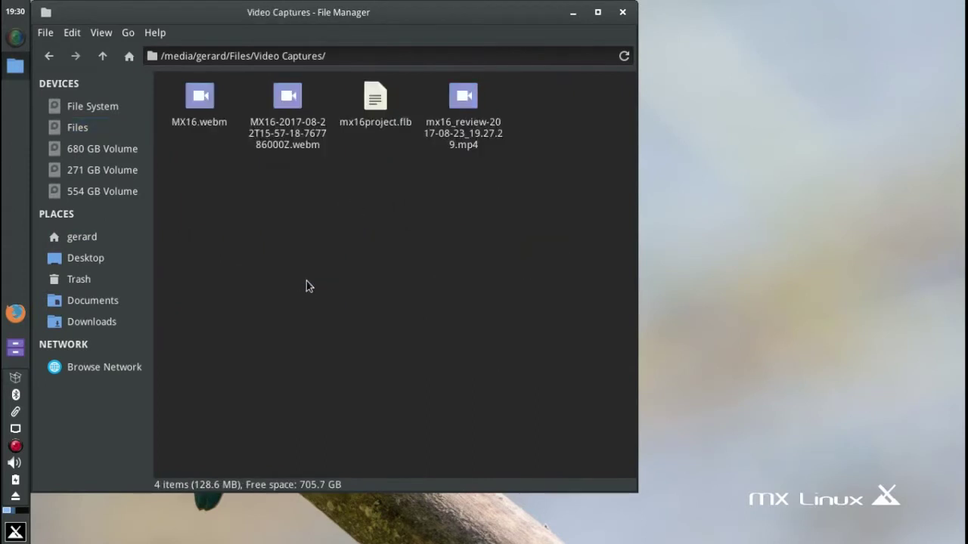
{"action": "left_click", "coordinate": [297, 136]}
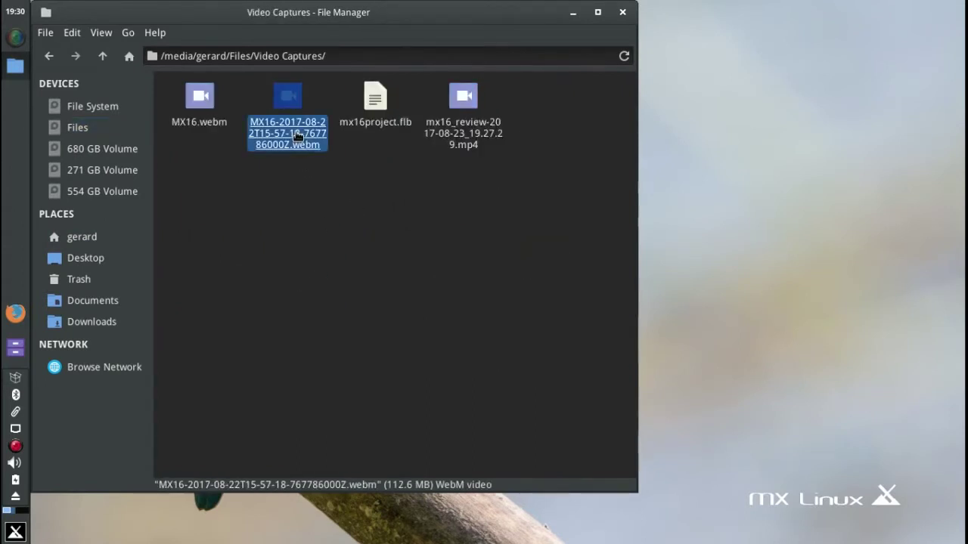
{"action": "double_click", "coordinate": [297, 136]}
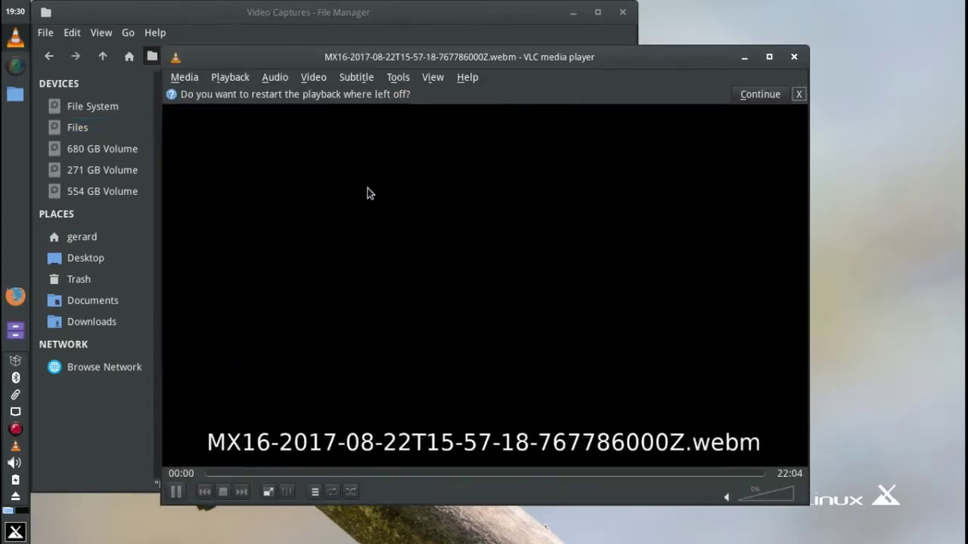
Maximize VLC and seek ahead to about 01:59, the /dev/sda format confirmation
{"action": "left_click", "coordinate": [769, 58]}
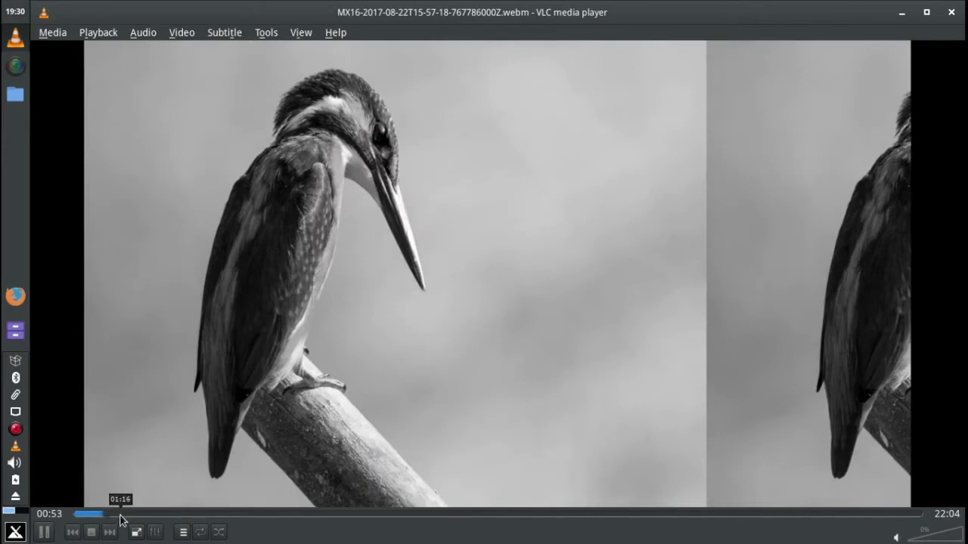
{"action": "left_click", "coordinate": [121, 514]}
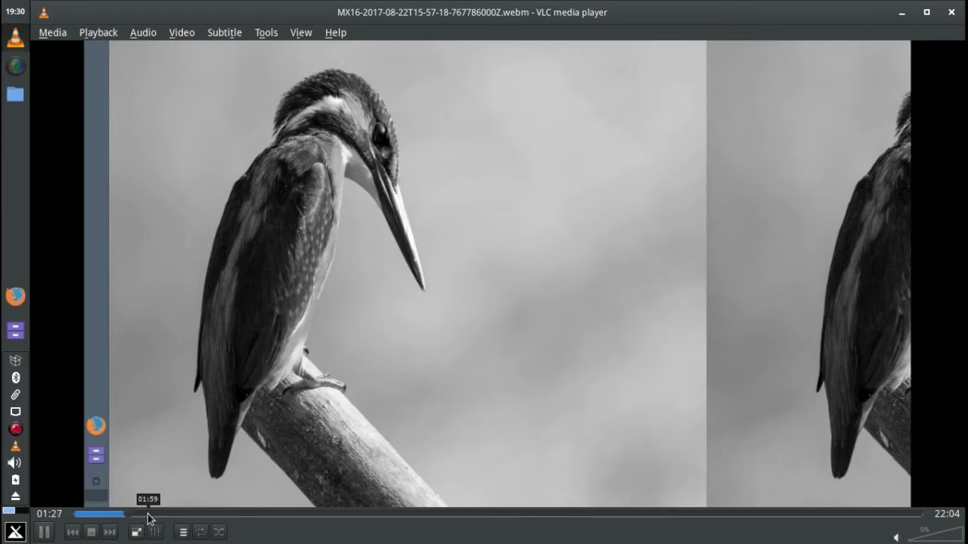
{"action": "left_click", "coordinate": [147, 514]}
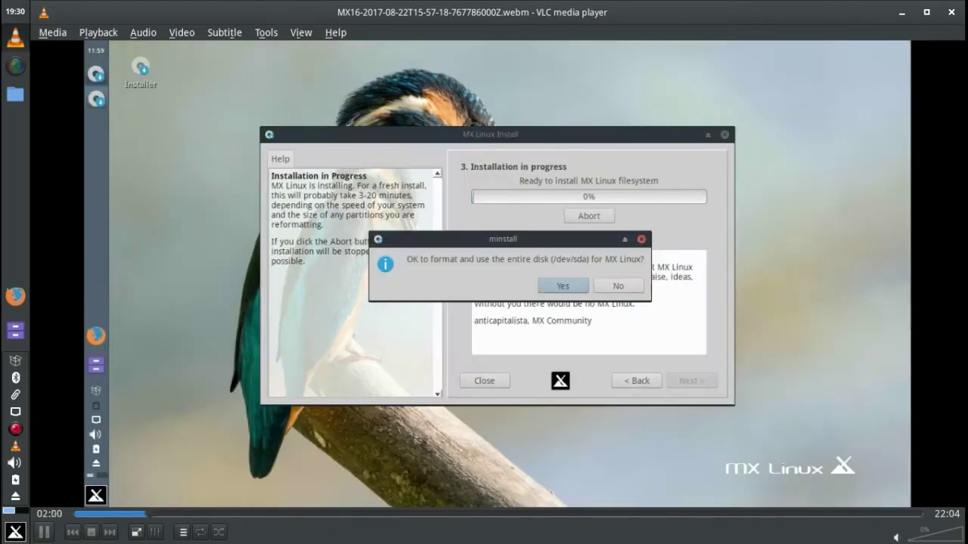
Seek back to about 01:45, pause, rewind to the disk-selection page near 01:50, then resume
{"action": "left_click", "coordinate": [138, 514]}
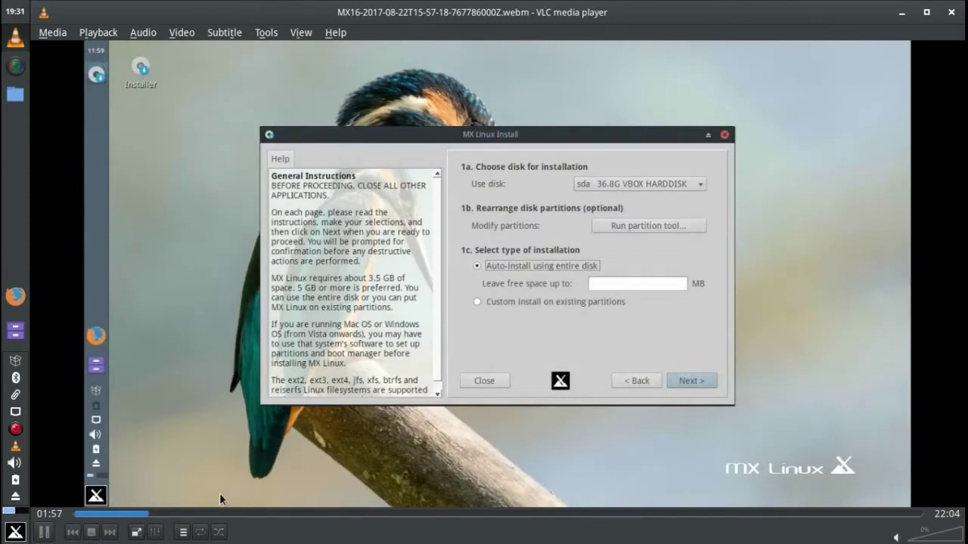
{"action": "left_click", "coordinate": [44, 531]}
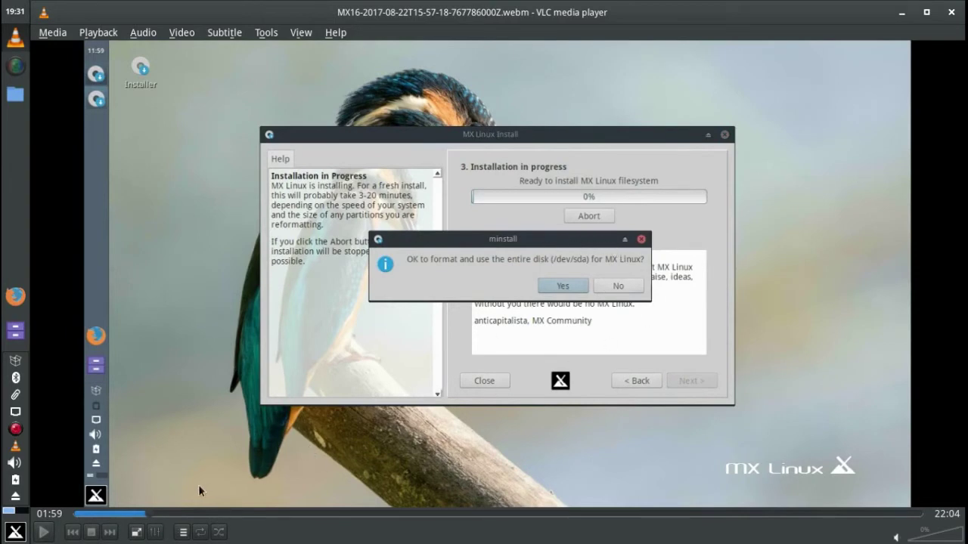
{"action": "left_click", "coordinate": [143, 515]}
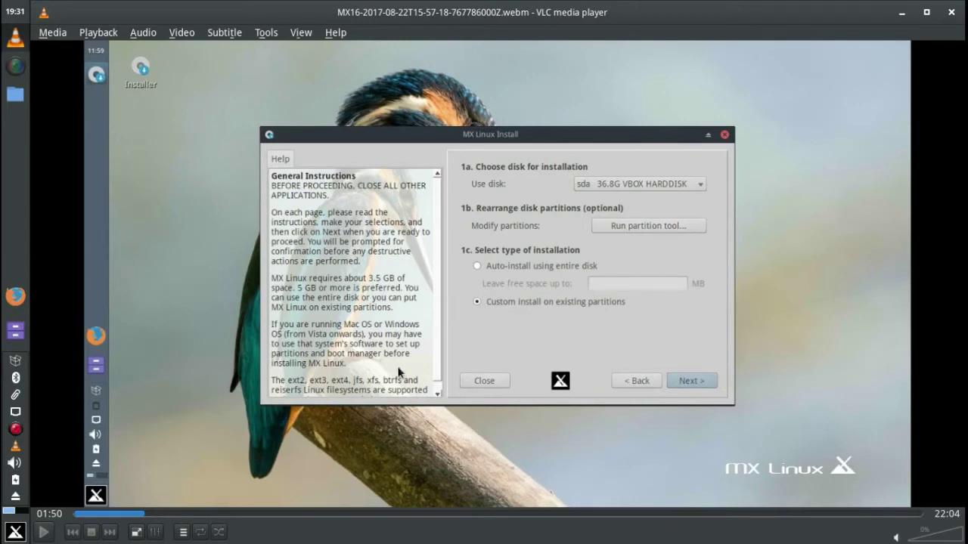
{"action": "left_click", "coordinate": [43, 531]}
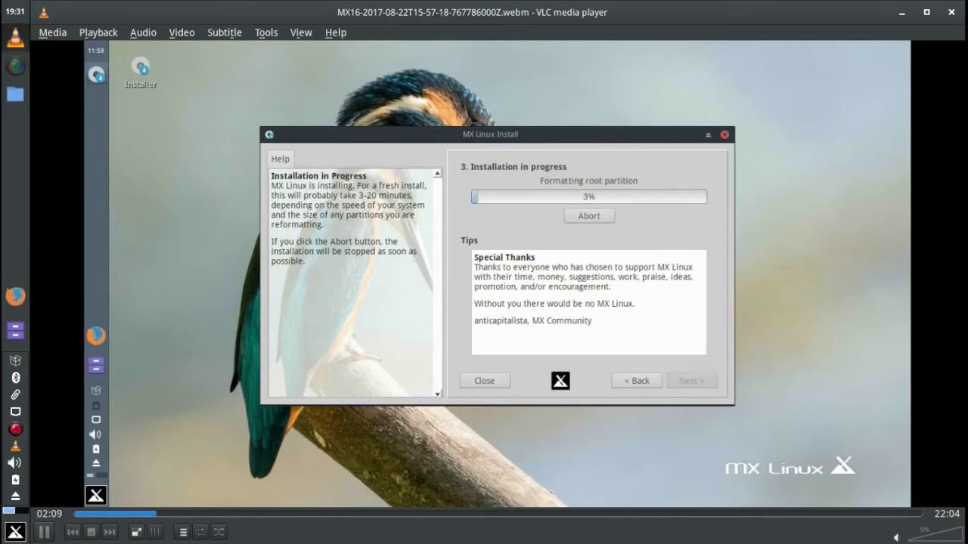
Seek forward through the file-copying stages to 07:42, where GRUB installs to sda's MBR
{"action": "left_click", "coordinate": [179, 517]}
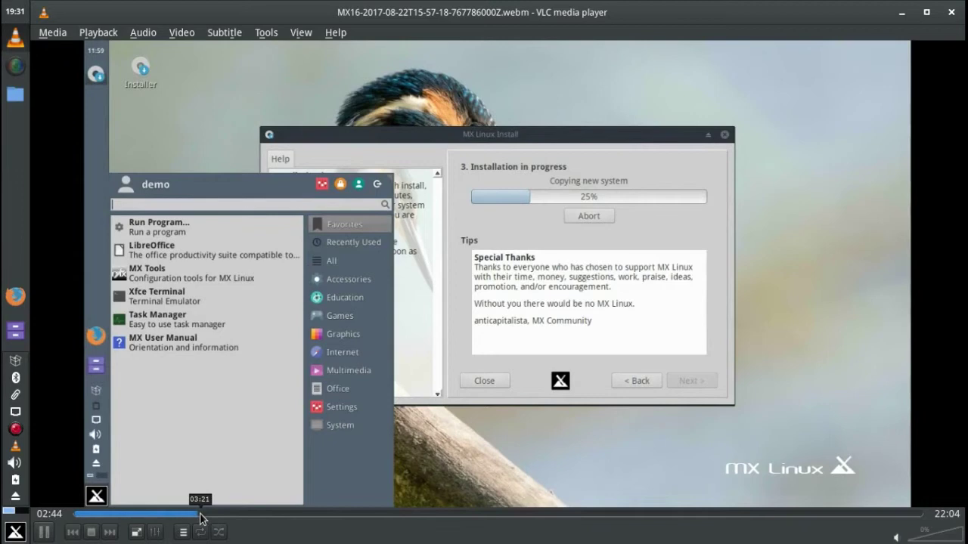
{"action": "left_click", "coordinate": [200, 516]}
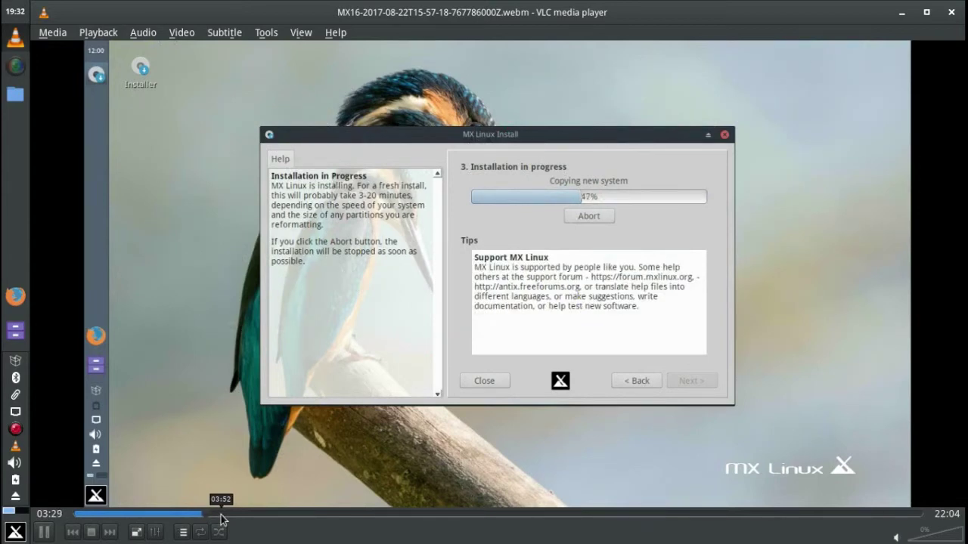
{"action": "left_click", "coordinate": [222, 520]}
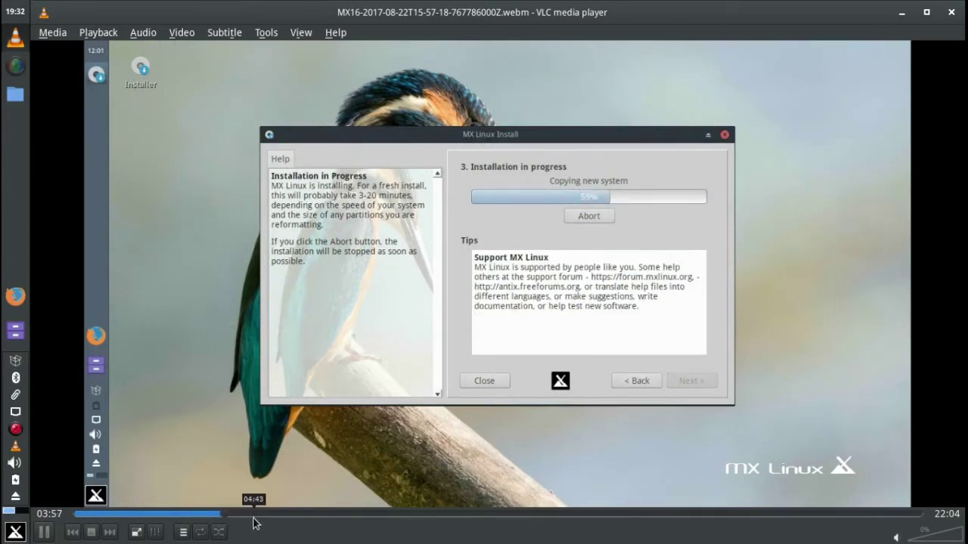
{"action": "left_click", "coordinate": [254, 520]}
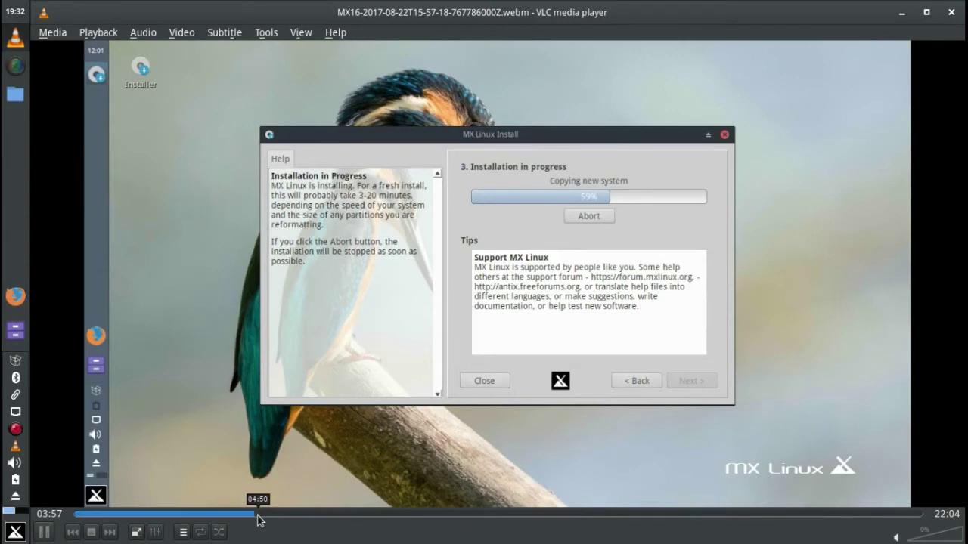
{"action": "left_click", "coordinate": [303, 519]}
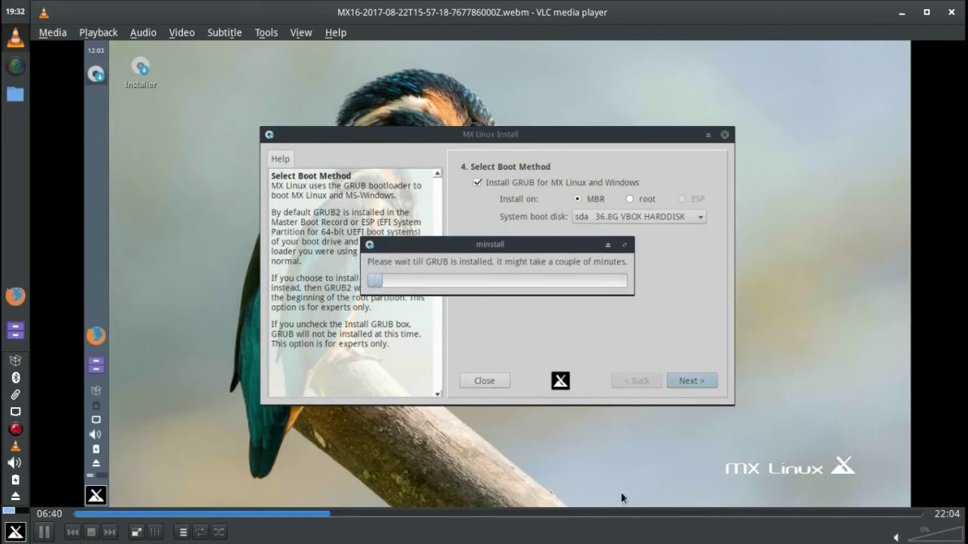
{"action": "left_click", "coordinate": [343, 514]}
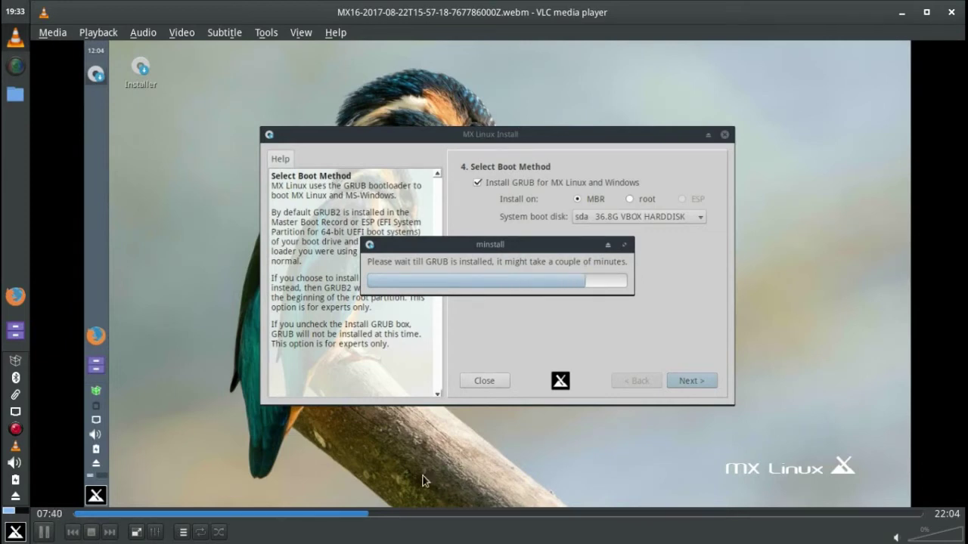
Open the Whisker Menu and view the Office and Multimedia application categories
{"action": "left_click", "coordinate": [16, 533]}
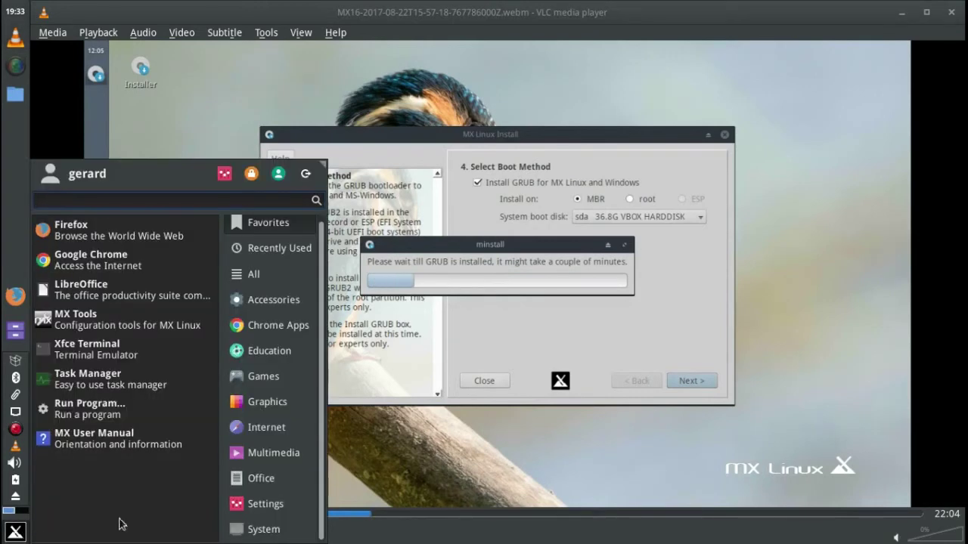
{"action": "left_click", "coordinate": [256, 480]}
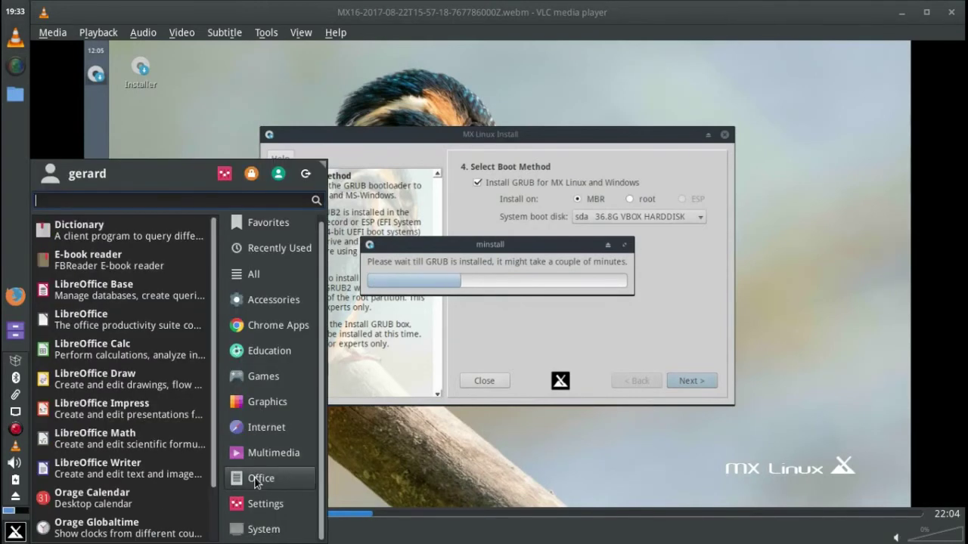
{"action": "scroll", "coordinate": [132, 294], "scroll_direction": "down", "scroll_amount": 1}
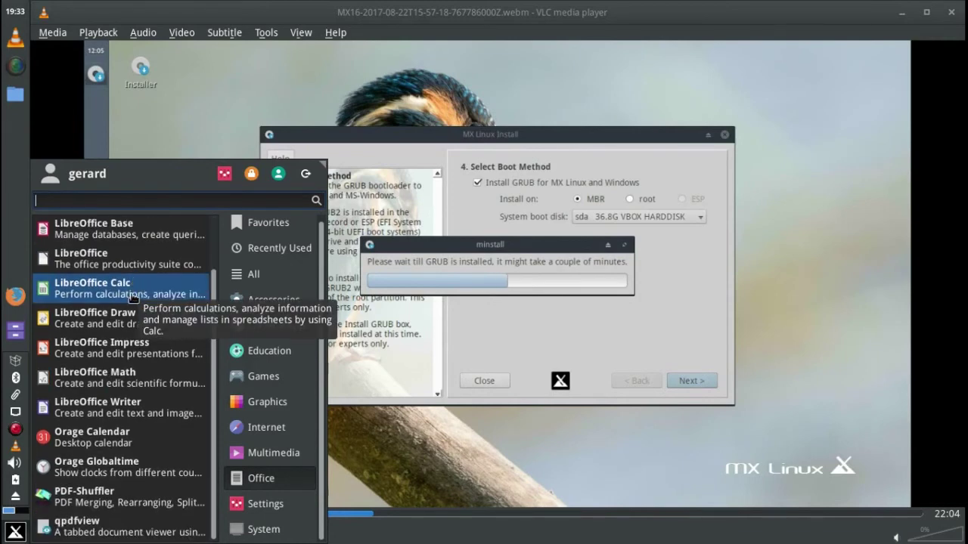
{"action": "left_click", "coordinate": [270, 459]}
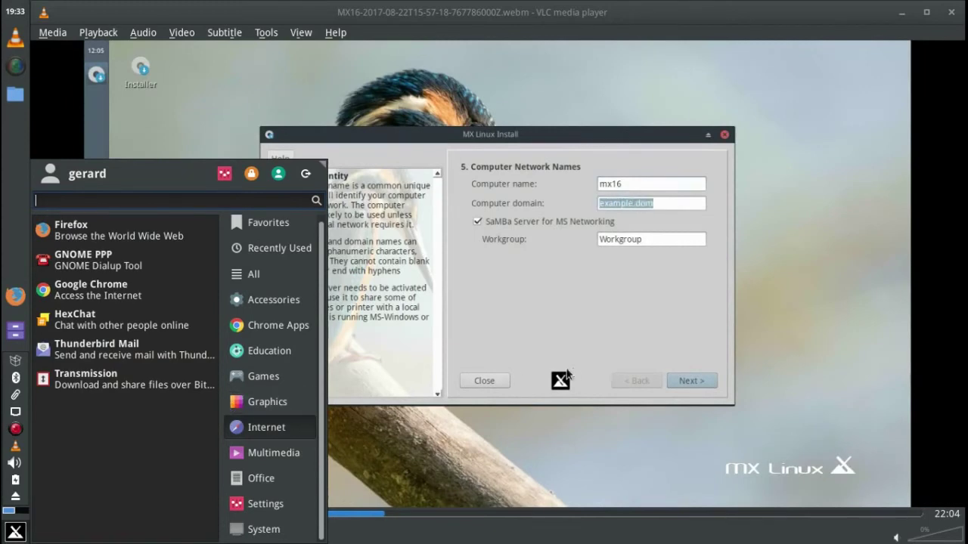
Dismiss the Whisker menu and let VLC play on to the runlevel 6 shutdown messages
{"action": "left_click", "coordinate": [460, 529]}
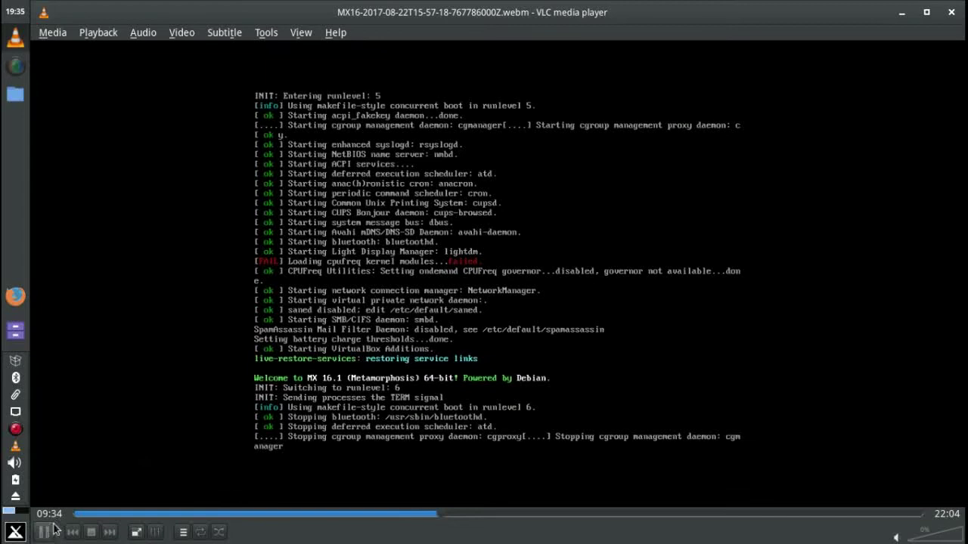
Pause and close VLC, close the File Manager, and open the MX applications menu
{"action": "left_click", "coordinate": [44, 532]}
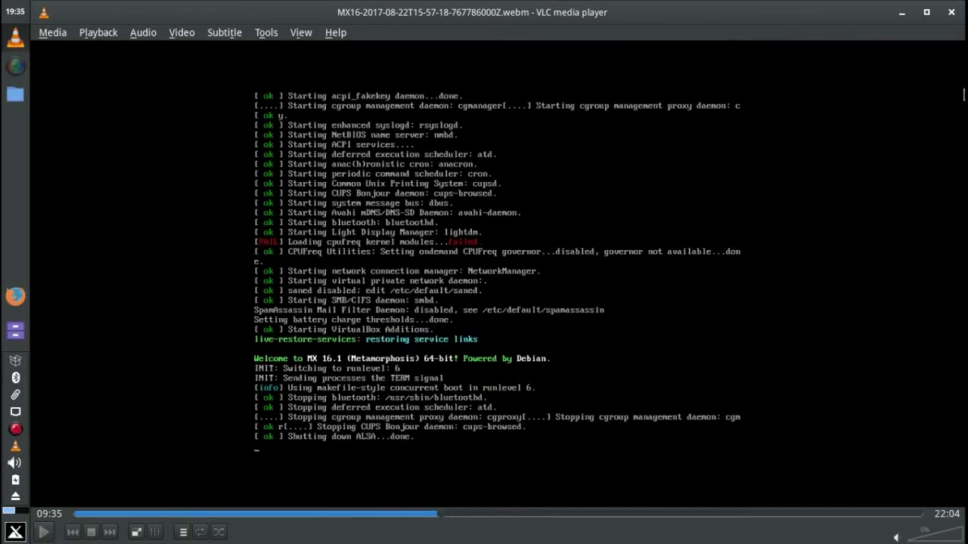
{"action": "left_click", "coordinate": [951, 13]}
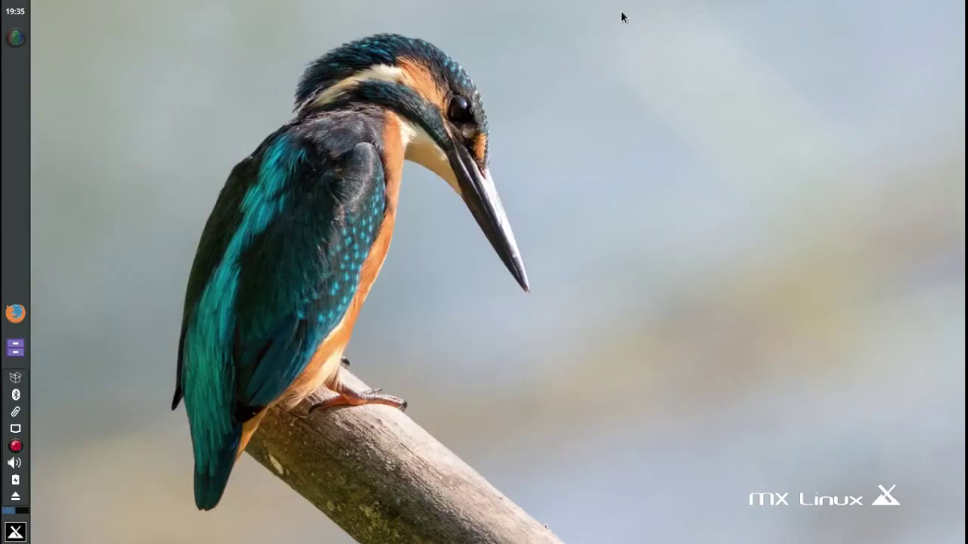
{"action": "left_click", "coordinate": [622, 12]}
{"action": "left_click", "coordinate": [15, 533]}
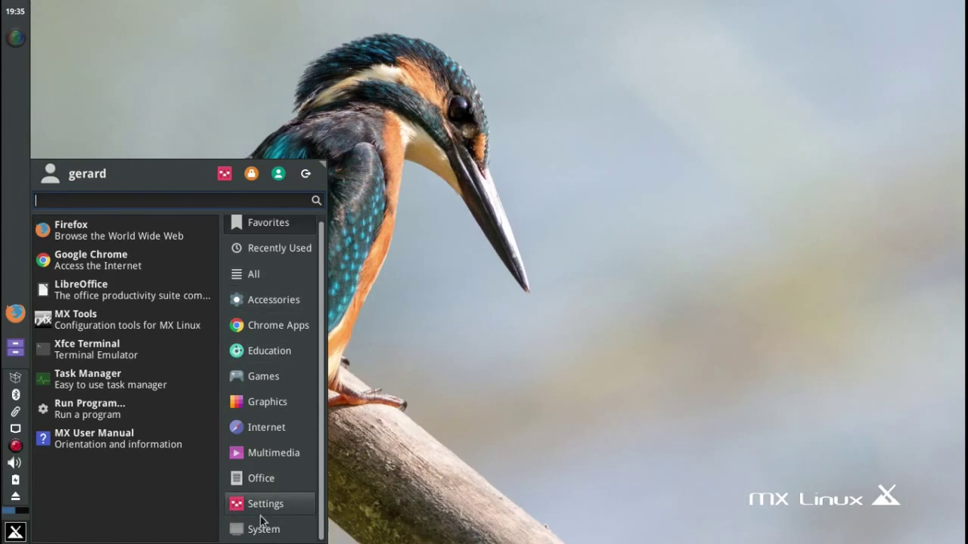
Open the Xfce Settings Manager from the Whisker menu header and launch MX Tools from it
{"action": "left_click", "coordinate": [230, 178]}
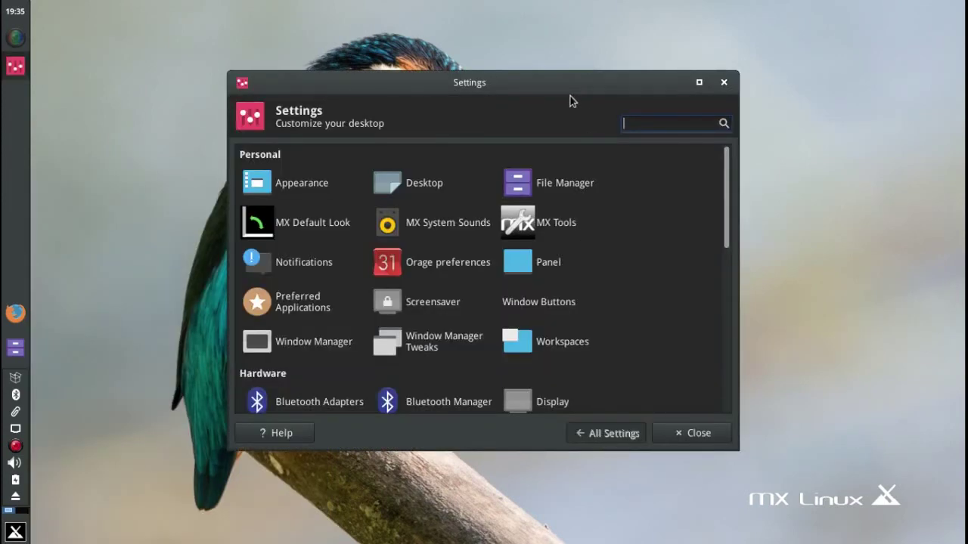
{"action": "left_click_drag", "start_coordinate": [570, 99], "coordinate": [568, 63]}
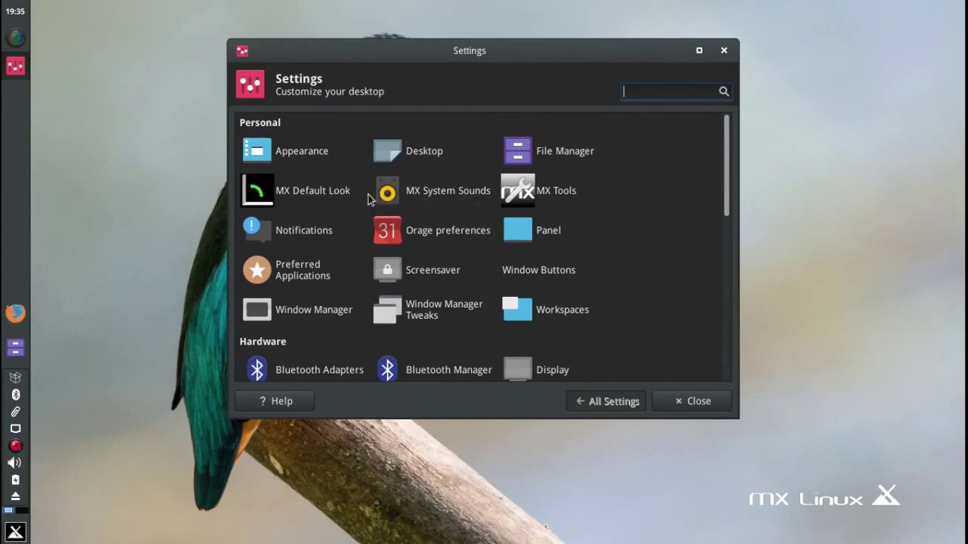
{"action": "left_click", "coordinate": [569, 198]}
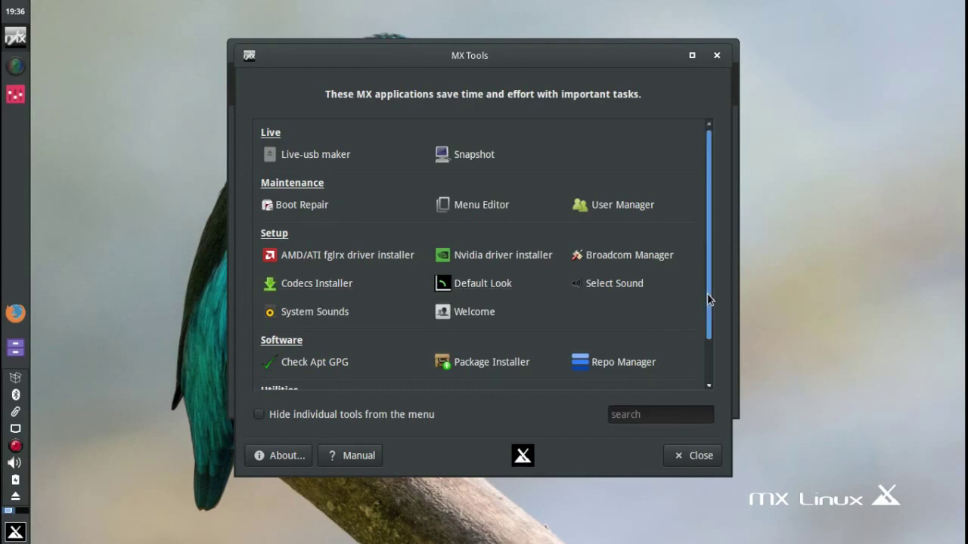
Scroll the MX Tools list down to the Utilities group with Codecs Installer and USB Unmounter
{"action": "left_click_drag", "start_coordinate": [709, 298], "coordinate": [703, 344]}
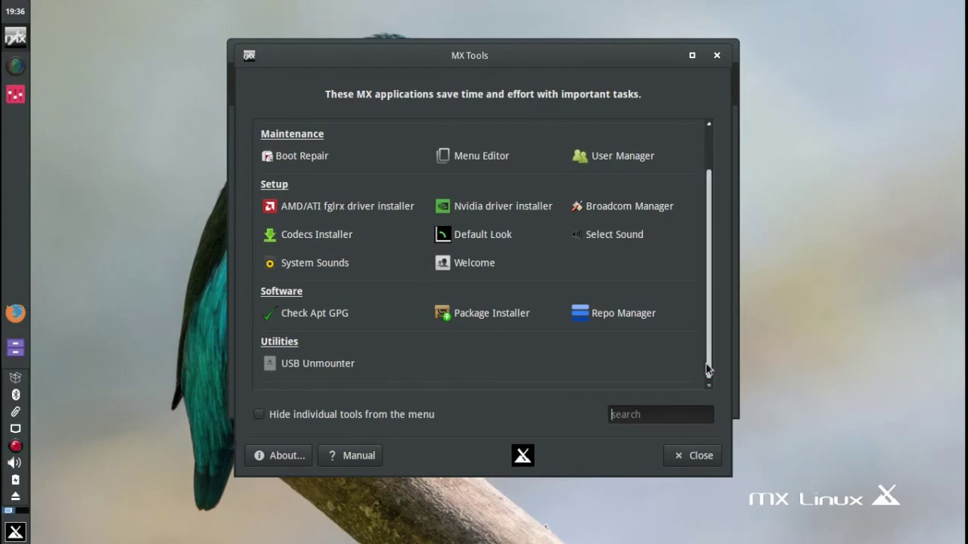
Close MX Tools and then the Xfce Settings Manager
{"action": "left_click", "coordinate": [691, 455]}
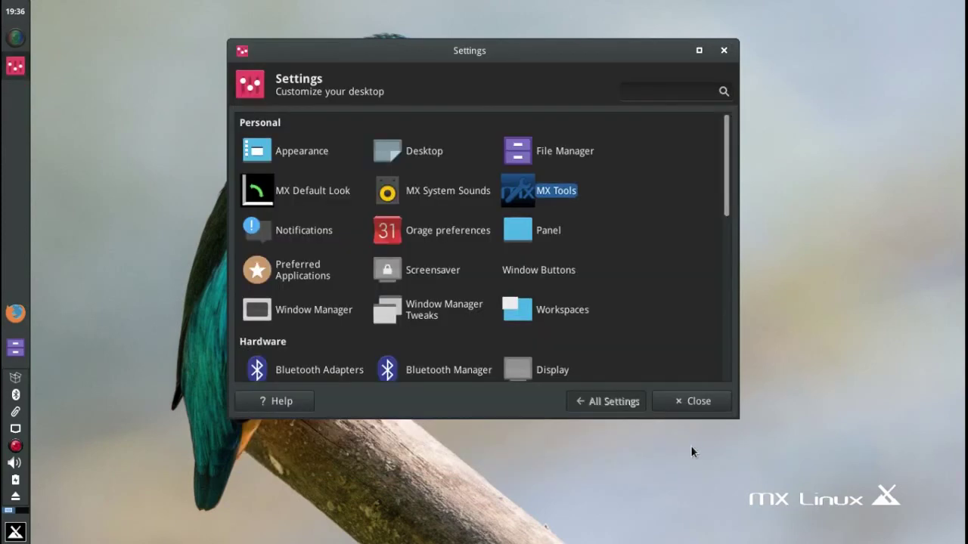
{"action": "left_click", "coordinate": [697, 409]}
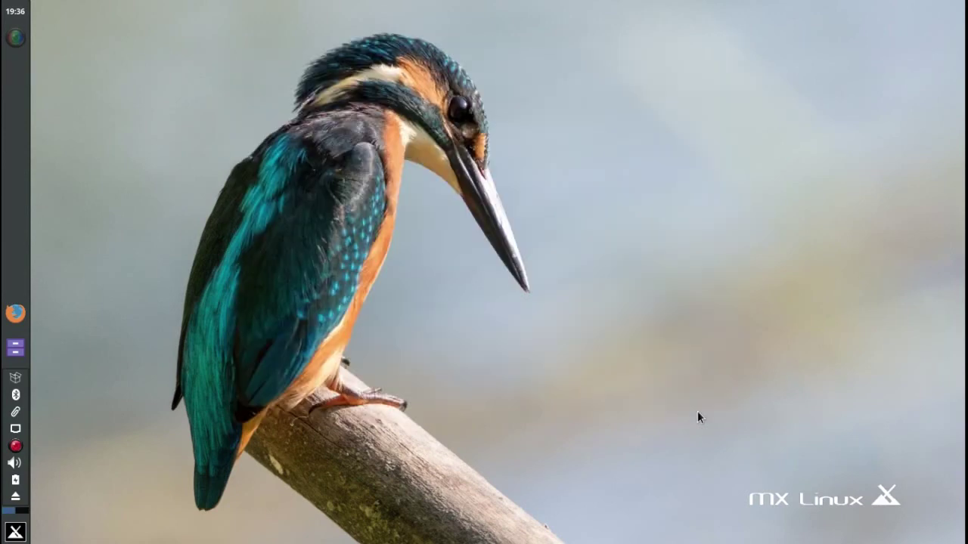